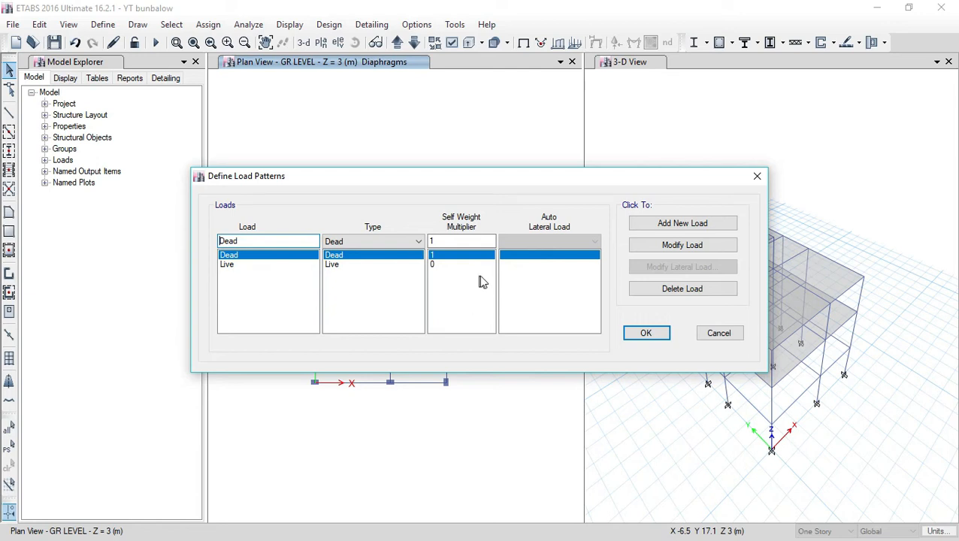
Step: Add a load pattern named ELx of type Seismic with IS1893 2002 as its auto lateral load
{"action": "double_click", "coordinate": [251, 240]}
{"action": "type", "text": "E"}
{"action": "left_click", "coordinate": [417, 240]}
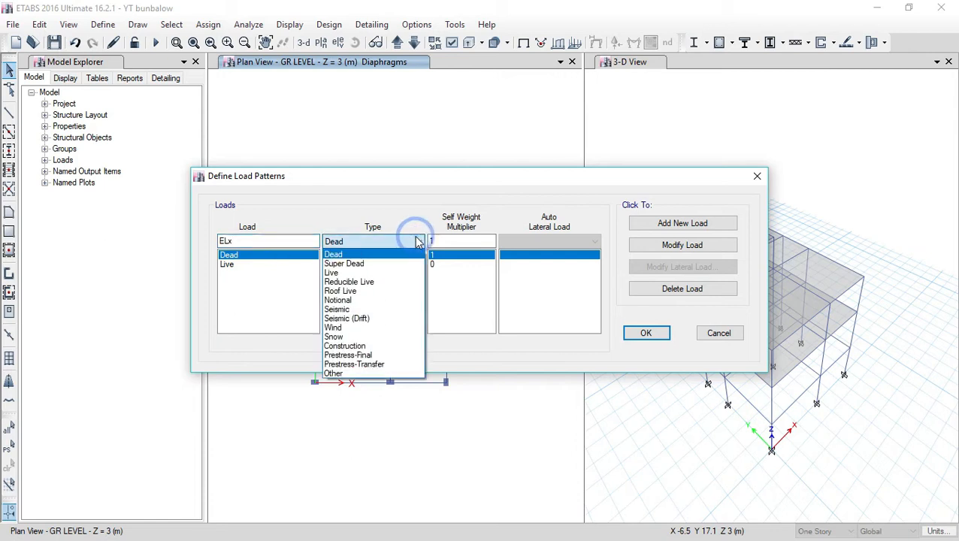
{"action": "left_click", "coordinate": [351, 310]}
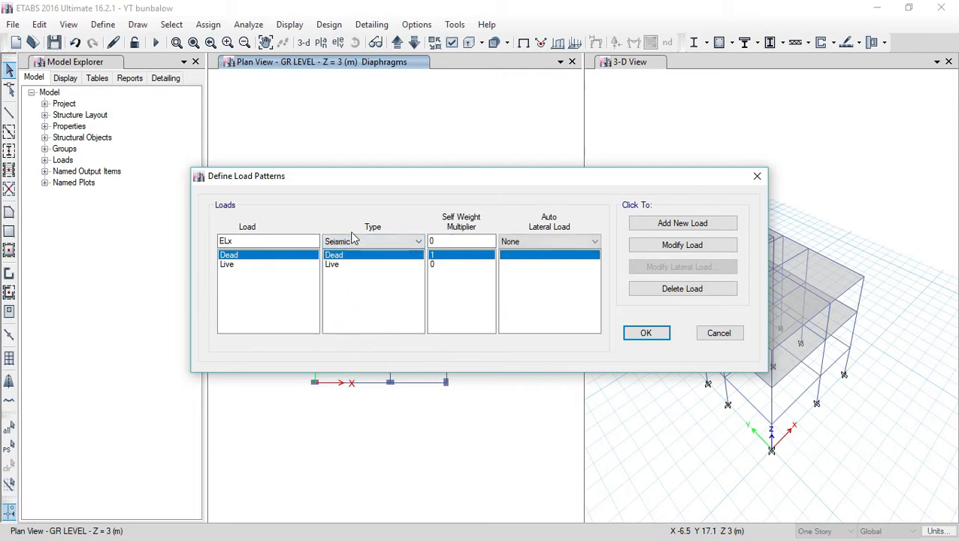
{"action": "left_click", "coordinate": [593, 242]}
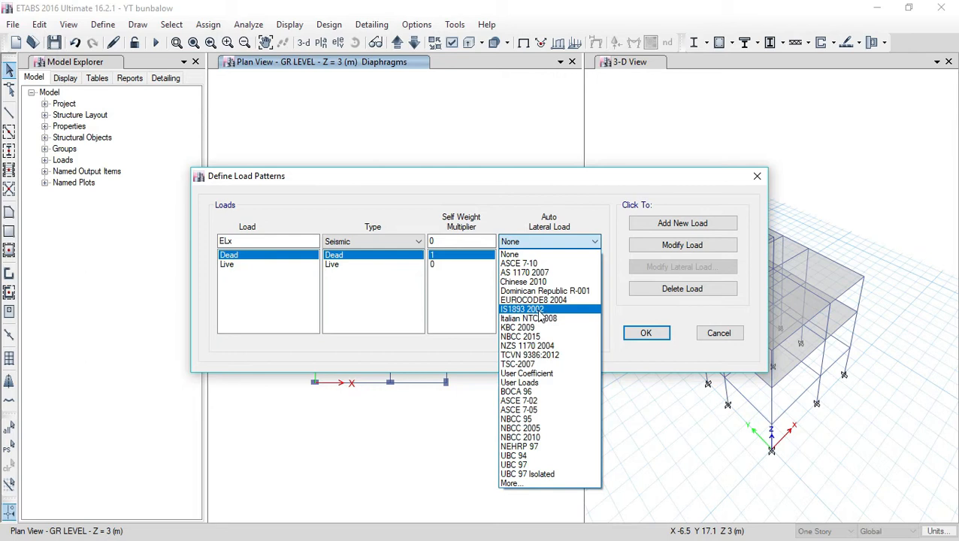
{"action": "left_click", "coordinate": [539, 311]}
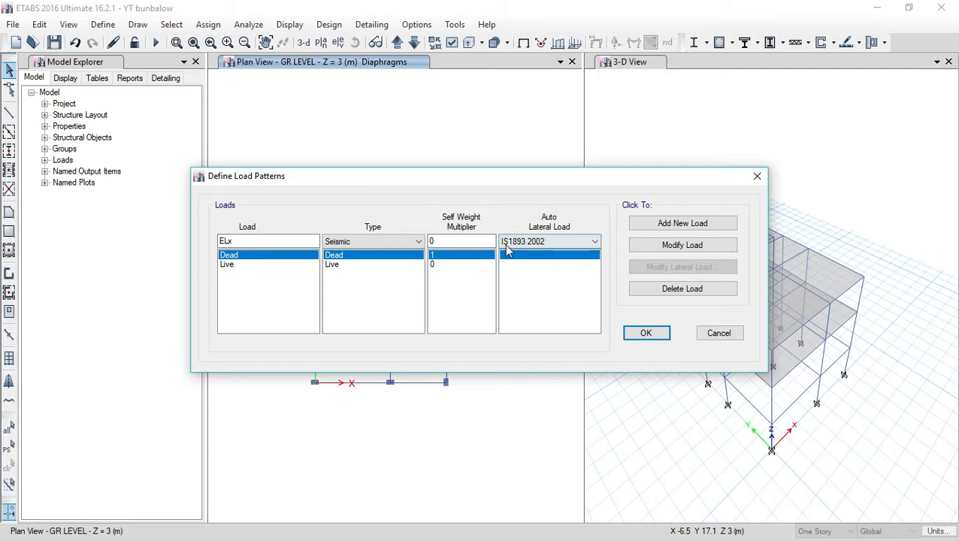
{"action": "left_click", "coordinate": [686, 225]}
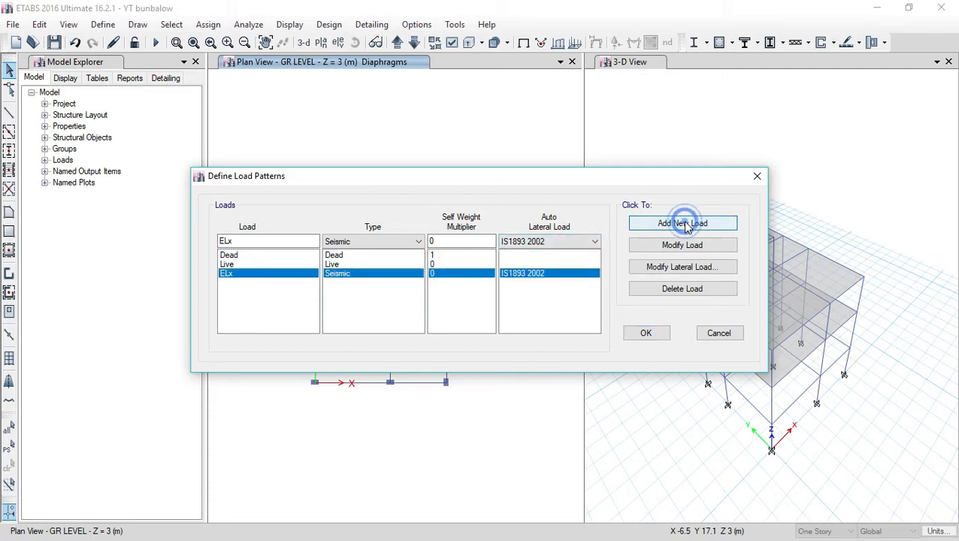
Step: Add a second seismic load pattern named ELy, also using the IS1893 2002 auto lateral load
{"action": "left_click", "coordinate": [239, 242]}
{"action": "type", "text": "y"}
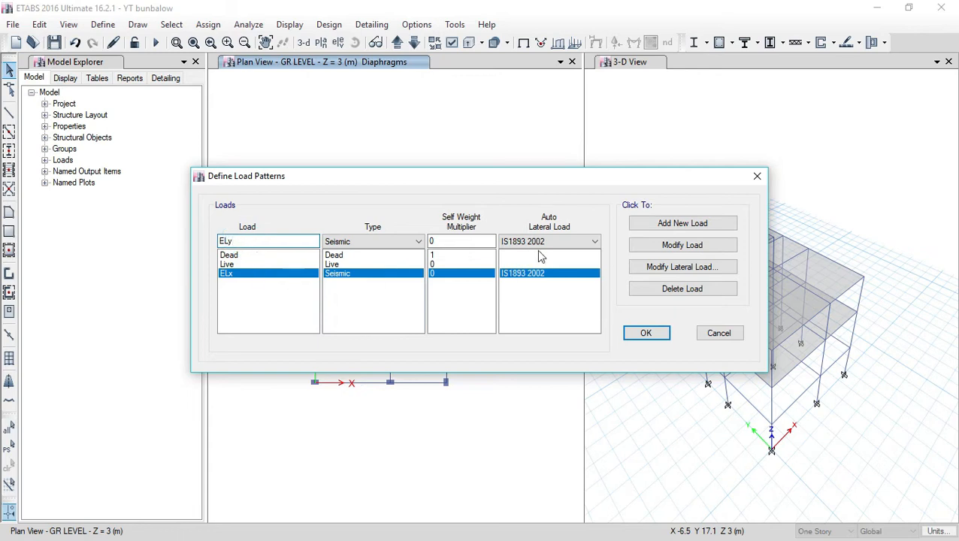
{"action": "left_click", "coordinate": [686, 224]}
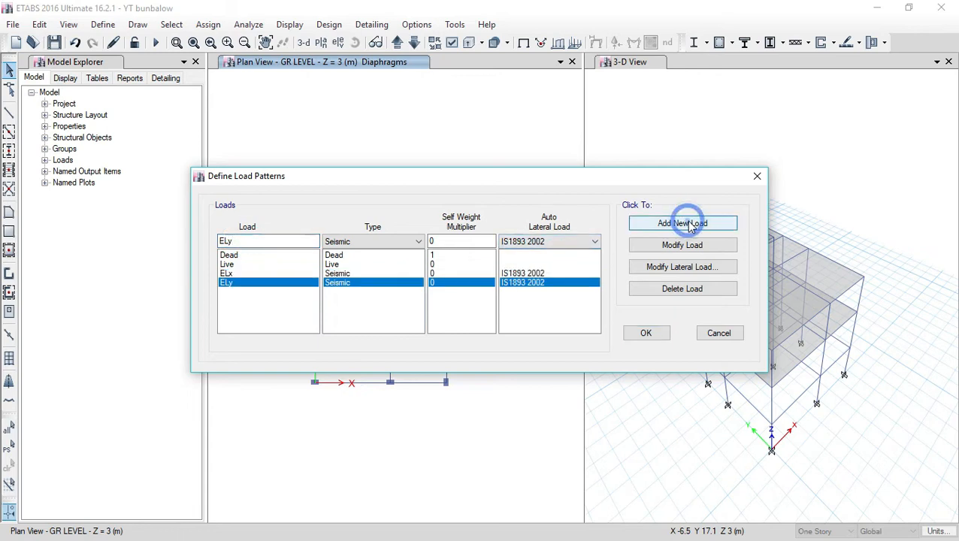
Step: Add a load pattern named WLx of type Wind with Indian IS 875:2015 as its auto lateral load
{"action": "left_click", "coordinate": [237, 242]}
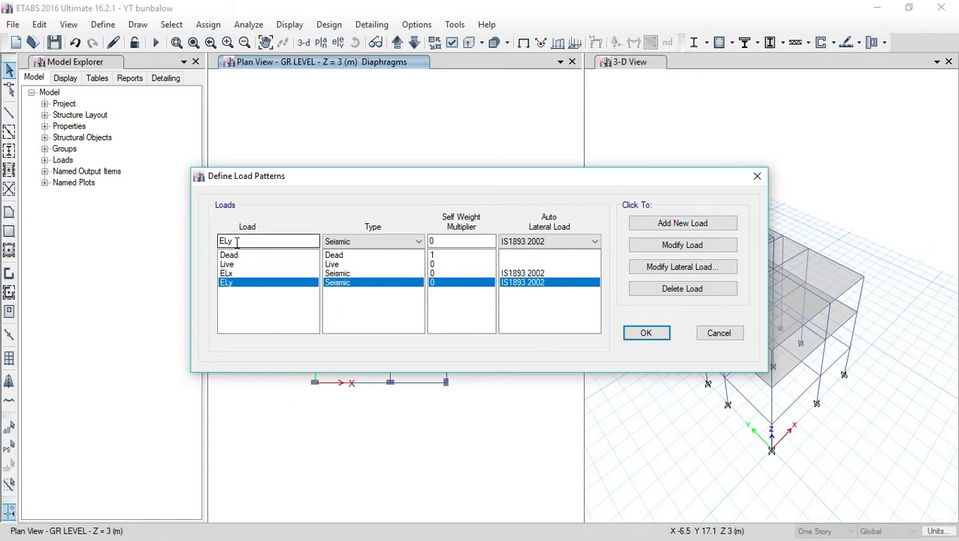
{"action": "key", "text": "BackSpace"}
{"action": "key", "text": "BackSpace"}
{"action": "key", "text": "BackSpace"}
{"action": "type", "text": "Wlx"}
{"action": "left_click", "coordinate": [414, 244]}
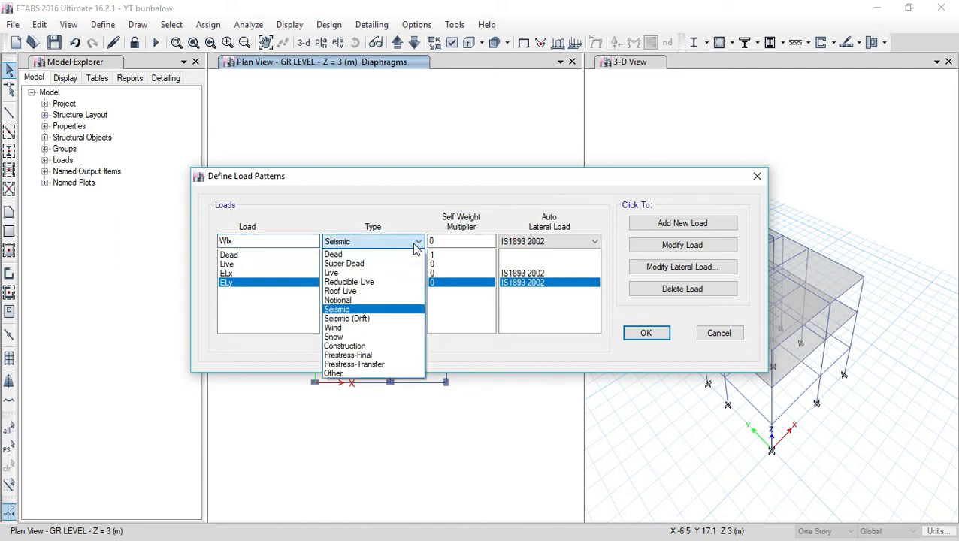
{"action": "left_click", "coordinate": [347, 327]}
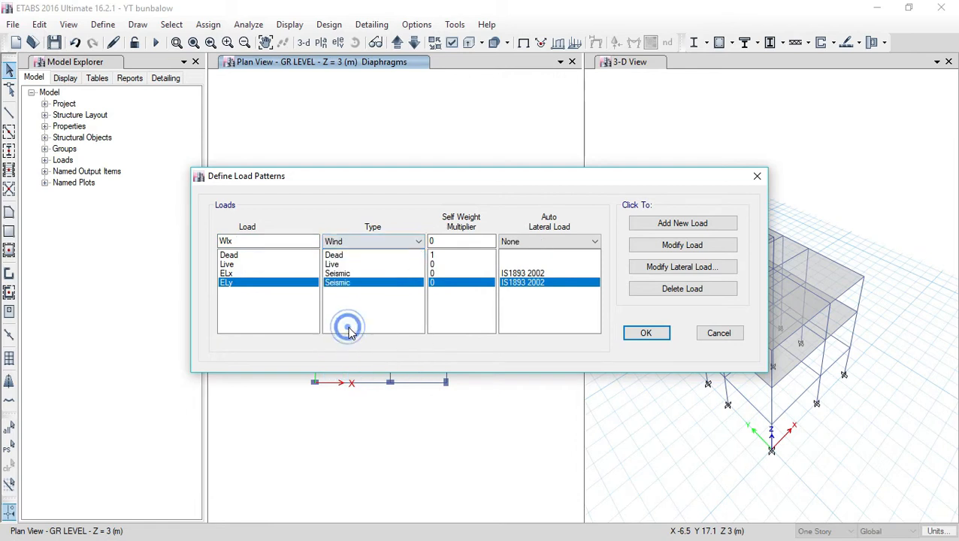
{"action": "left_click", "coordinate": [593, 242]}
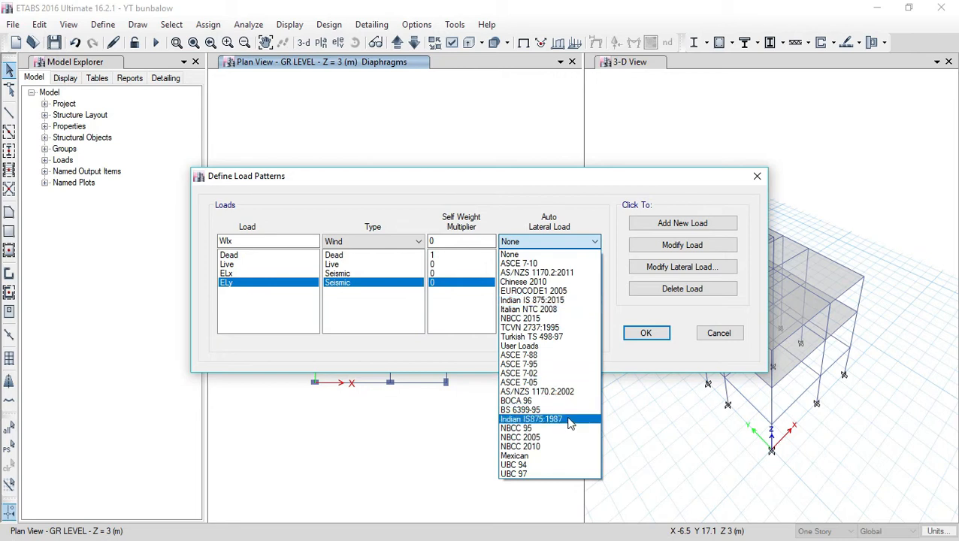
{"action": "left_click", "coordinate": [574, 304]}
{"action": "left_click", "coordinate": [256, 241]}
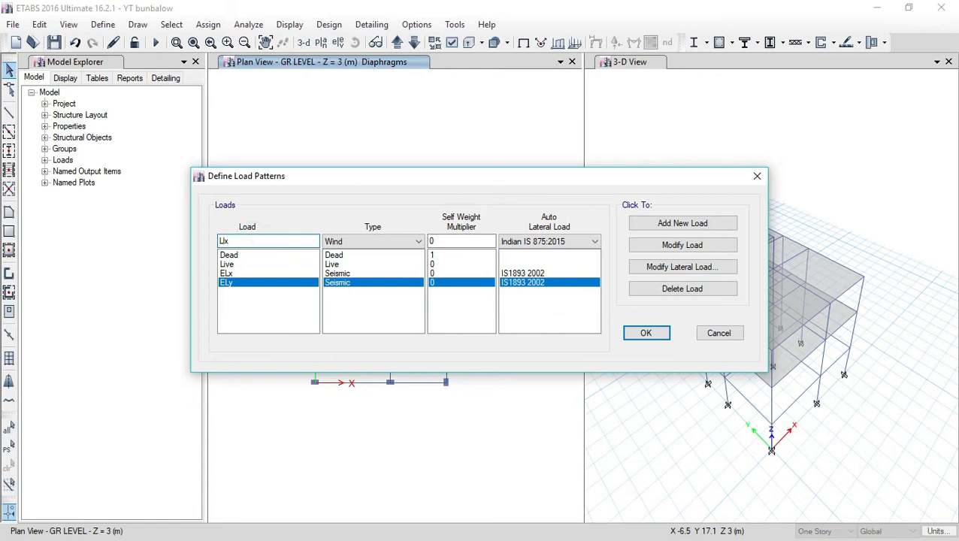
{"action": "type", "text": "WL"}
{"action": "left_click", "coordinate": [697, 229]}
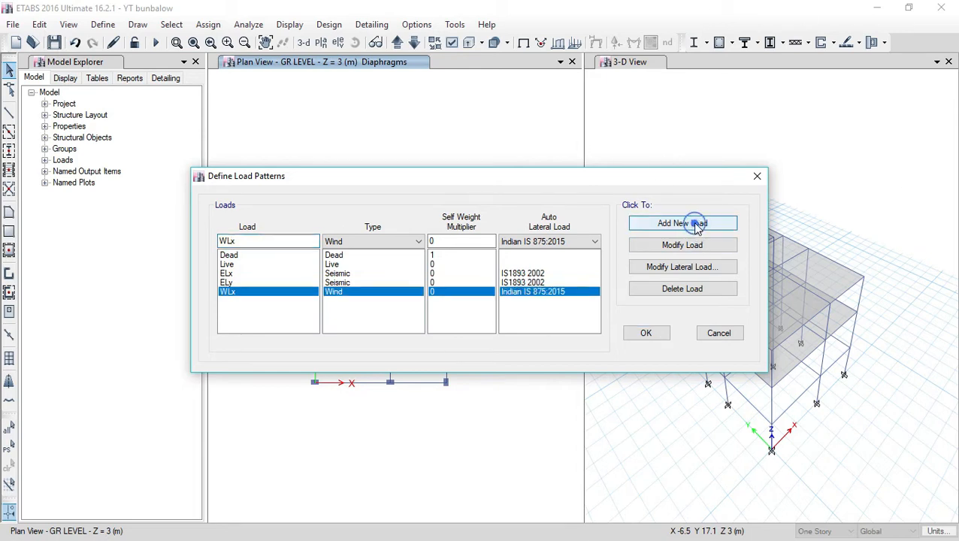
Step: Add a second wind load pattern named WLy, also using the Indian IS 875:2015 auto lateral load
{"action": "left_click", "coordinate": [280, 240]}
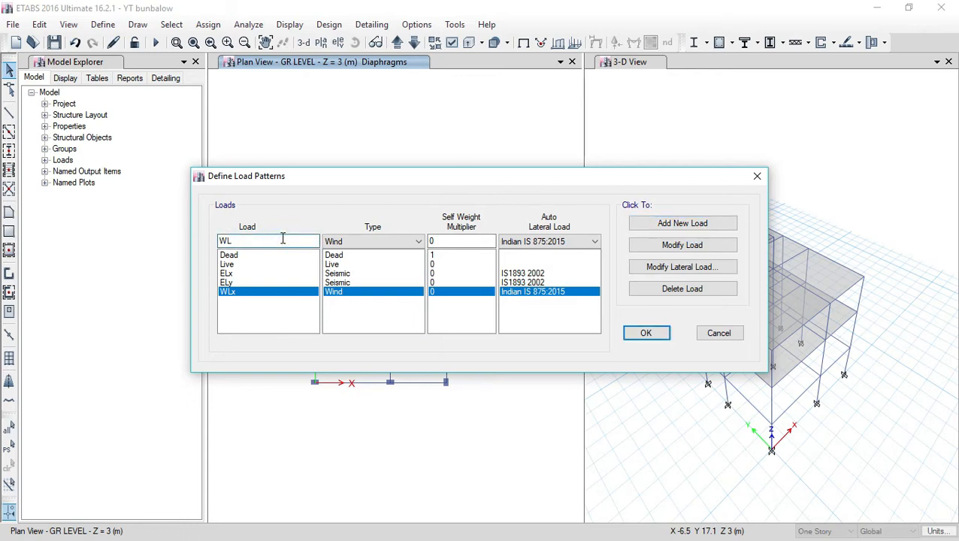
{"action": "type", "text": "y"}
{"action": "left_click", "coordinate": [695, 223]}
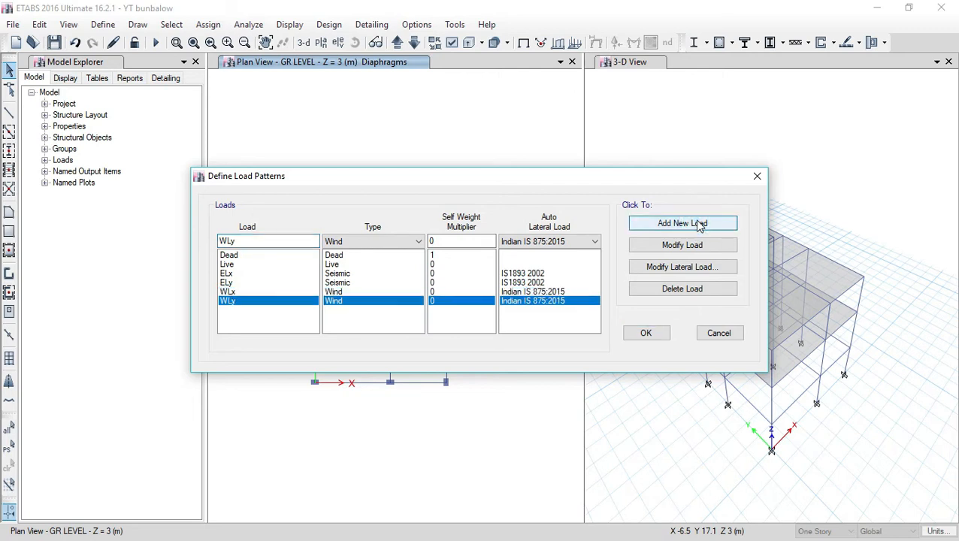
{"action": "left_click", "coordinate": [293, 326]}
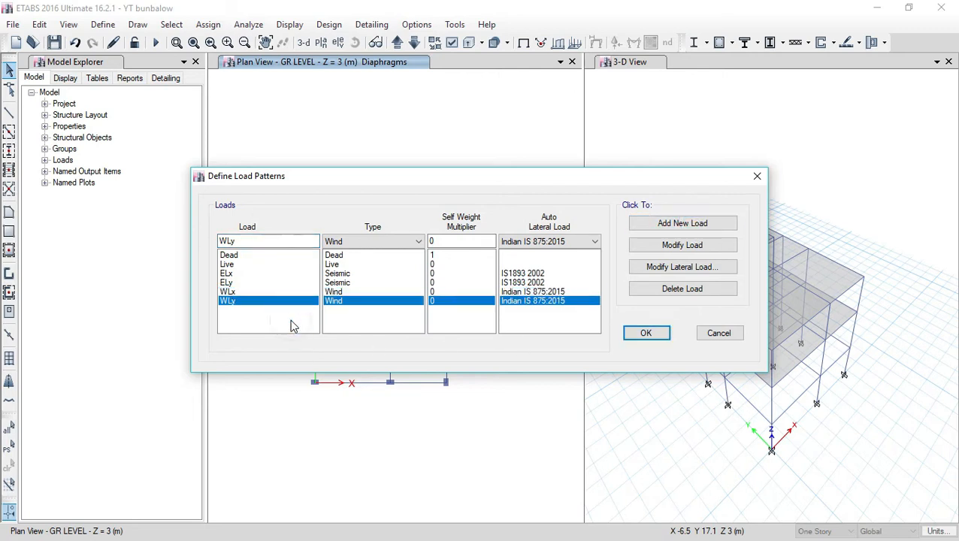
Step: Restrict the ELx lateral load to the X direction by turning off Y Dir and both Y Dir eccentricity options
{"action": "left_click", "coordinate": [231, 274]}
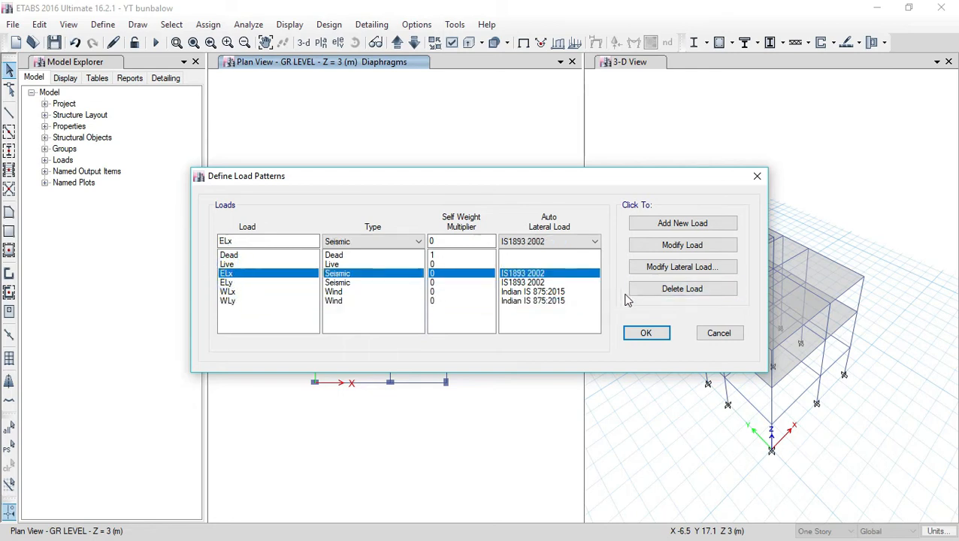
{"action": "left_click", "coordinate": [674, 272]}
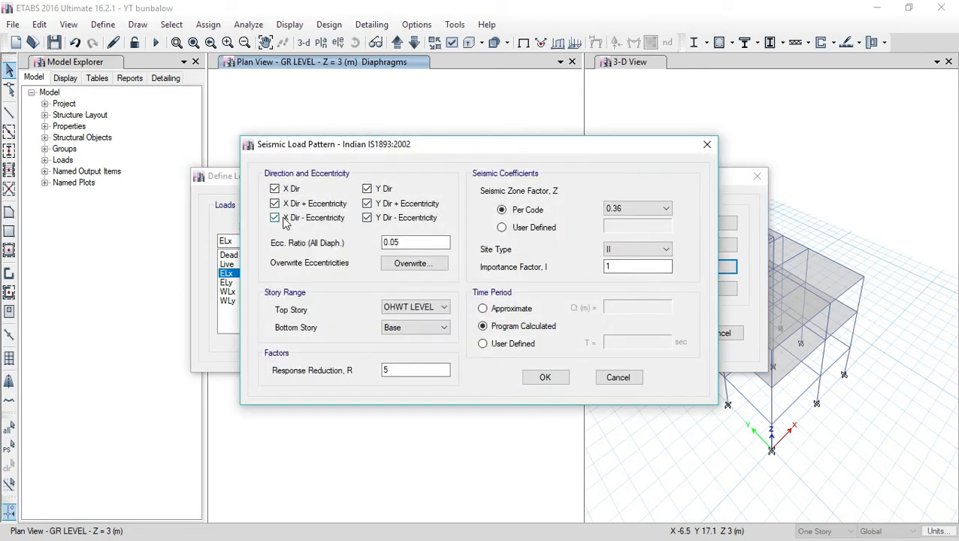
{"action": "left_click", "coordinate": [367, 218]}
{"action": "left_click", "coordinate": [366, 204]}
{"action": "left_click", "coordinate": [366, 189]}
Step: Set the ELx seismic zone factor to 0.16, keeping site type II, importance factor 1 and the program-calculated time period
{"action": "left_click", "coordinate": [665, 209]}
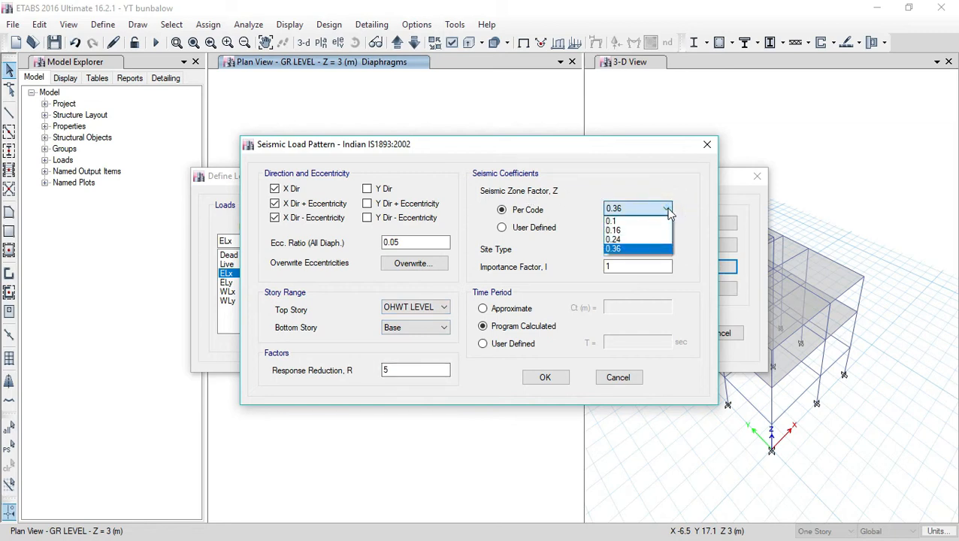
{"action": "left_click", "coordinate": [631, 230]}
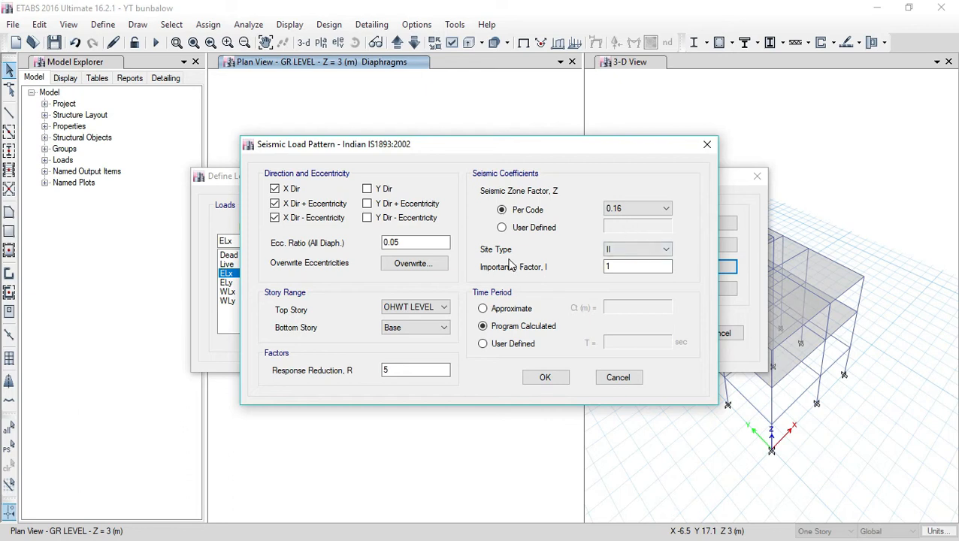
{"action": "left_click", "coordinate": [659, 251]}
{"action": "left_click", "coordinate": [654, 251]}
{"action": "left_click", "coordinate": [633, 269]}
{"action": "left_click", "coordinate": [484, 344]}
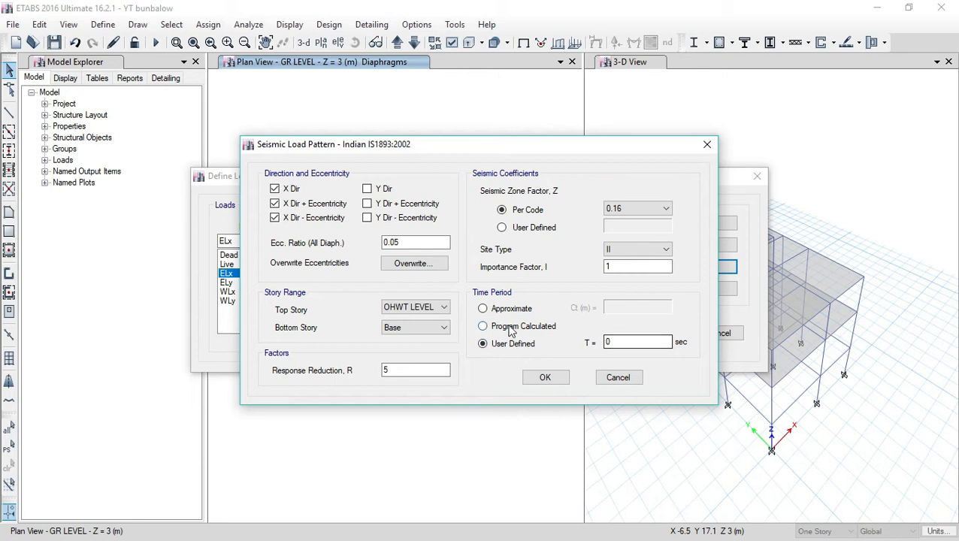
{"action": "left_click", "coordinate": [482, 326]}
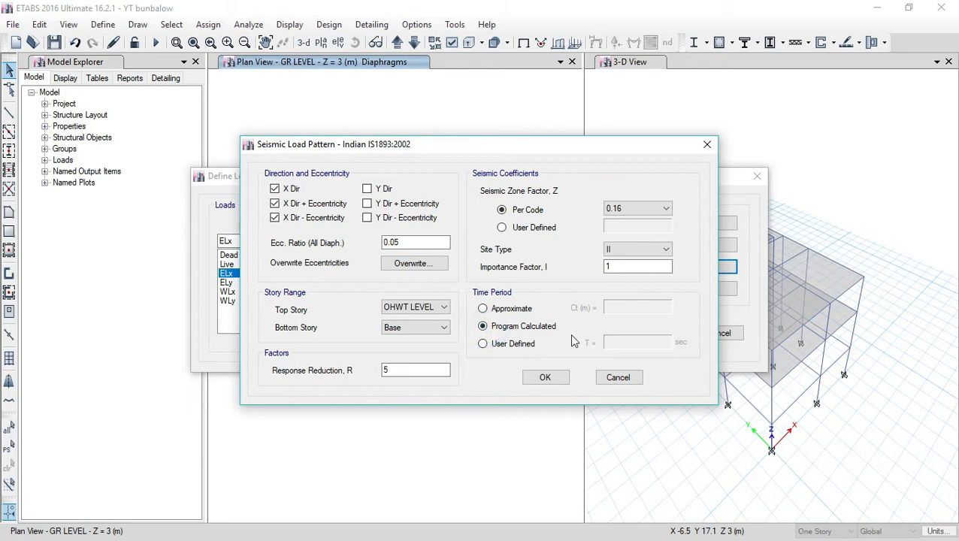
{"action": "left_click", "coordinate": [546, 377]}
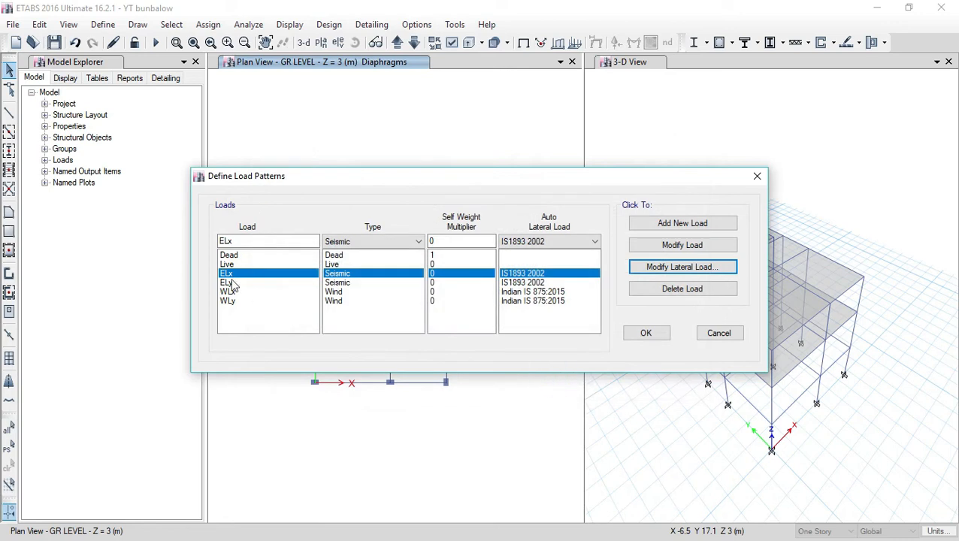
Step: Restrict the ELy lateral load to the Y direction and its eccentricities, and set its seismic zone factor to 0.16
{"action": "left_click", "coordinate": [239, 285]}
{"action": "left_click", "coordinate": [668, 267]}
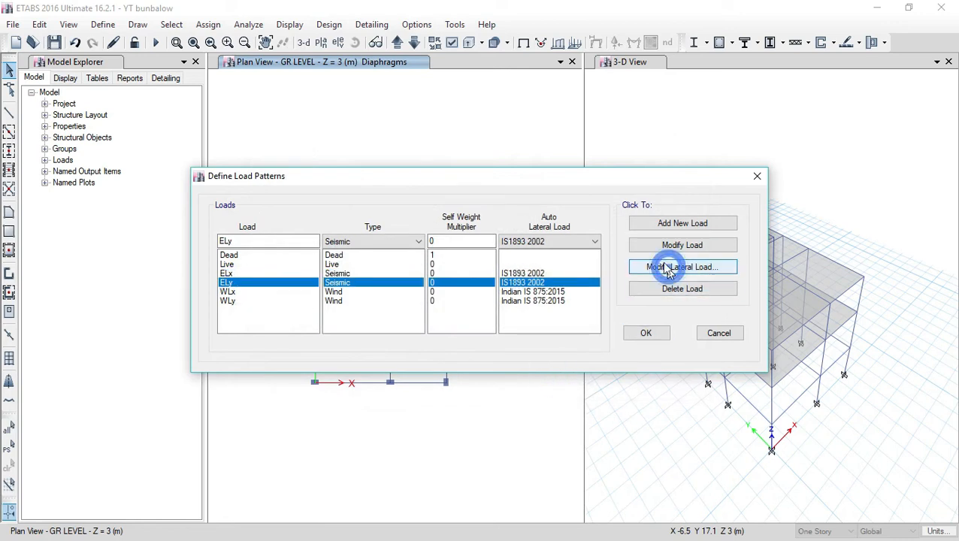
{"action": "left_click", "coordinate": [275, 217]}
{"action": "left_click", "coordinate": [274, 204]}
{"action": "left_click", "coordinate": [275, 188]}
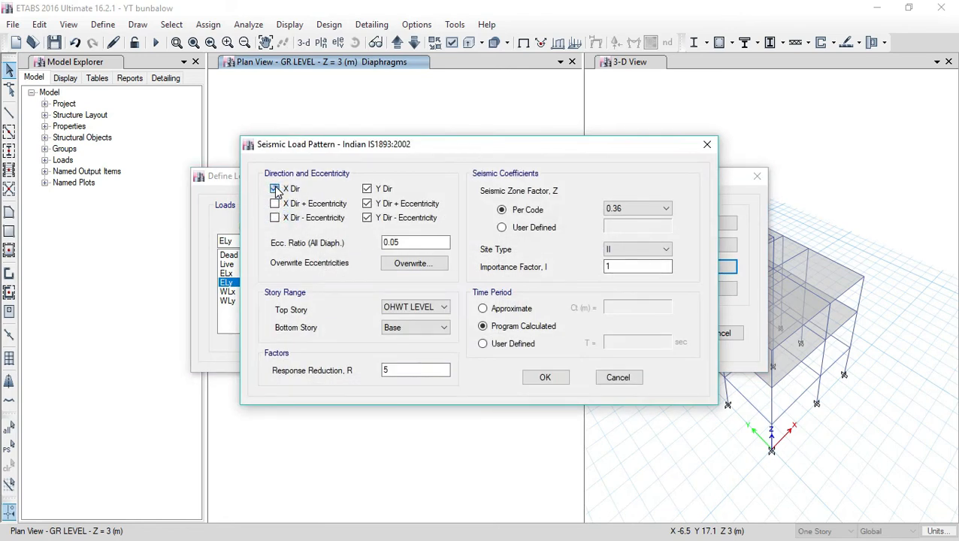
{"action": "left_click", "coordinate": [634, 209]}
{"action": "left_click", "coordinate": [623, 229]}
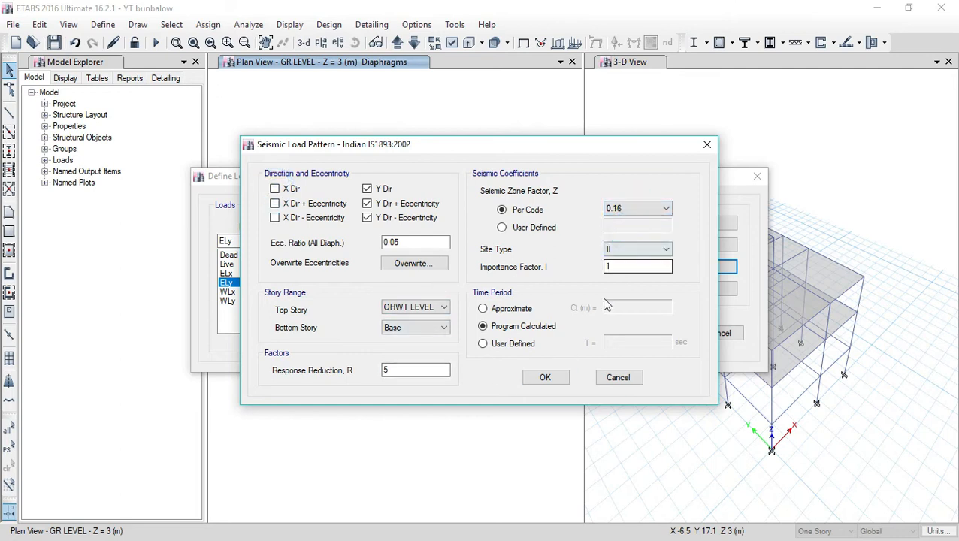
{"action": "left_click", "coordinate": [546, 377]}
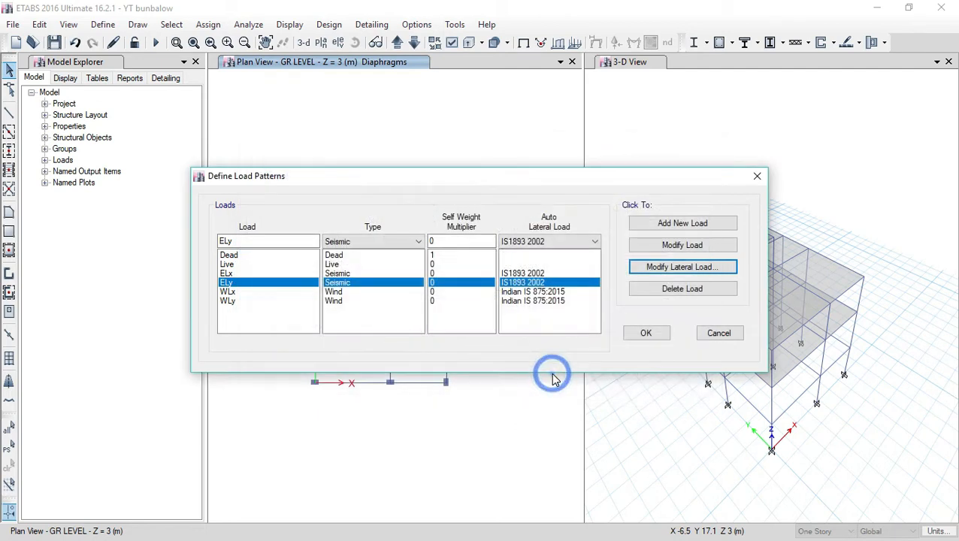
Step: Set the WLx wind coefficients to a wind speed of 39 m/s and terrain category 3
{"action": "left_click", "coordinate": [242, 293]}
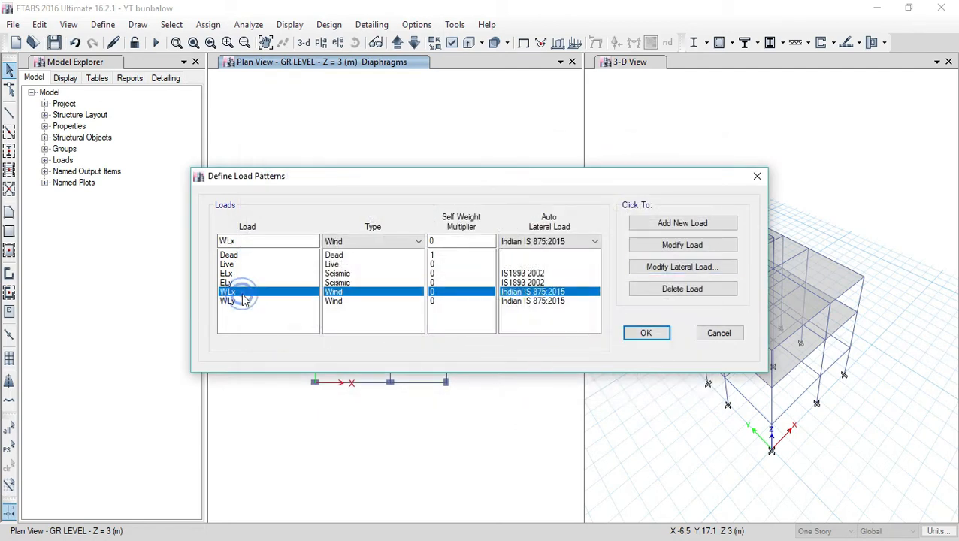
{"action": "left_click", "coordinate": [698, 268]}
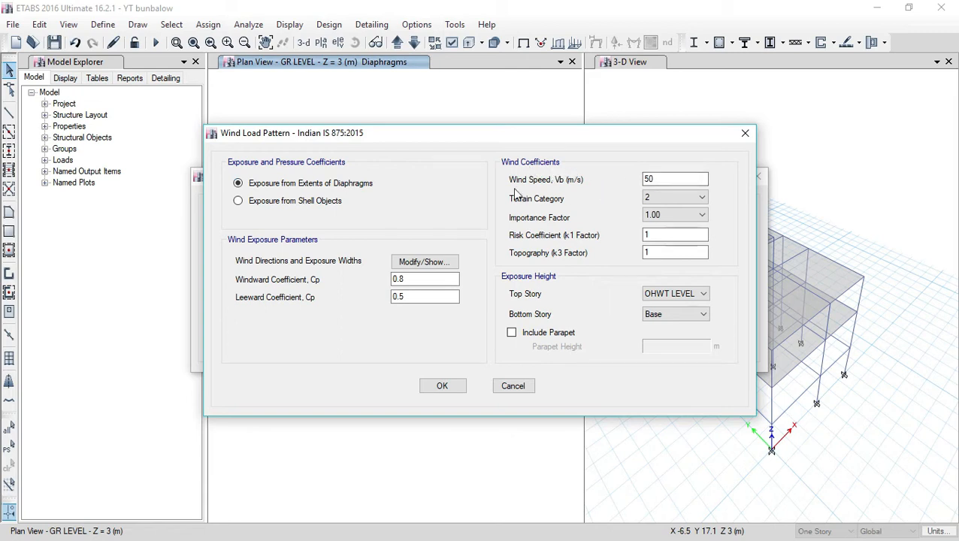
{"action": "double_click", "coordinate": [652, 180]}
{"action": "type", "text": "39"}
{"action": "left_click", "coordinate": [703, 197]}
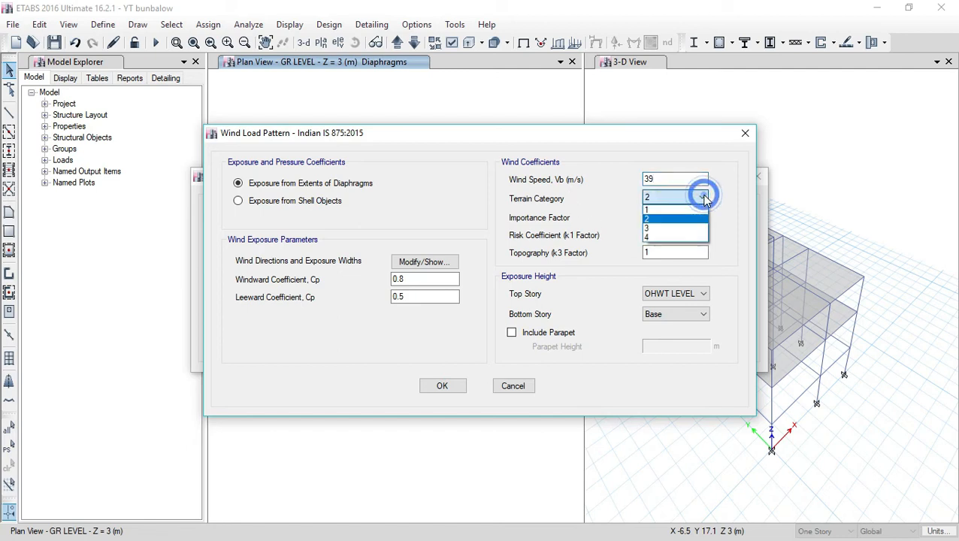
{"action": "left_click", "coordinate": [657, 229]}
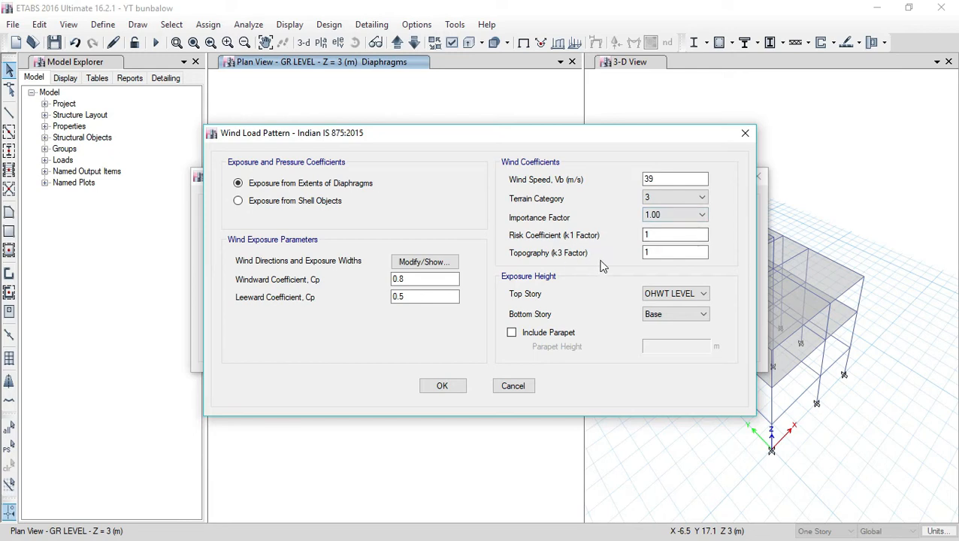
{"action": "left_click", "coordinate": [649, 254]}
Step: Set the WLx exposure height's bottom story to GR LEVEL and include a parapet 1.0 m high
{"action": "left_click", "coordinate": [697, 317]}
{"action": "left_click", "coordinate": [677, 355]}
{"action": "left_click", "coordinate": [511, 332]}
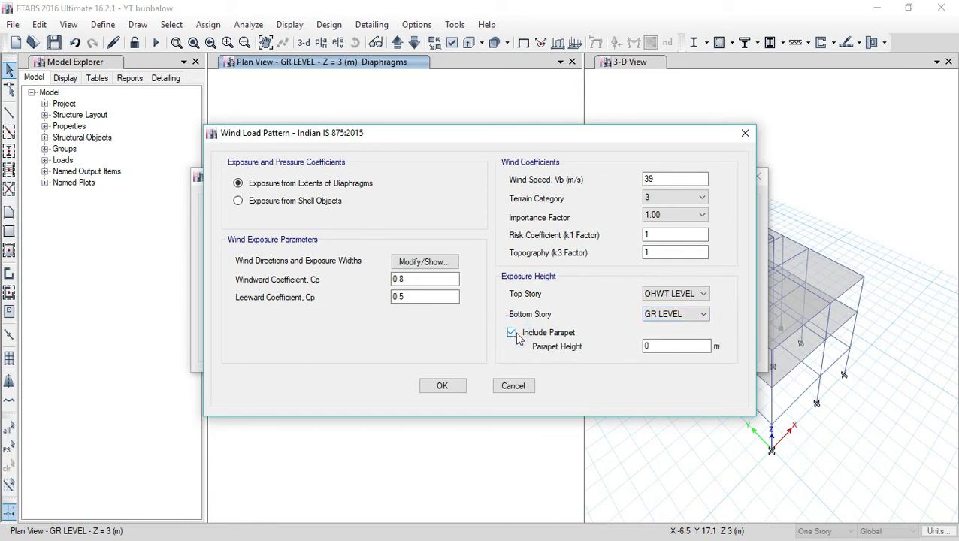
{"action": "double_click", "coordinate": [644, 346]}
{"action": "type", "text": "1."}
{"action": "left_click", "coordinate": [656, 356]}
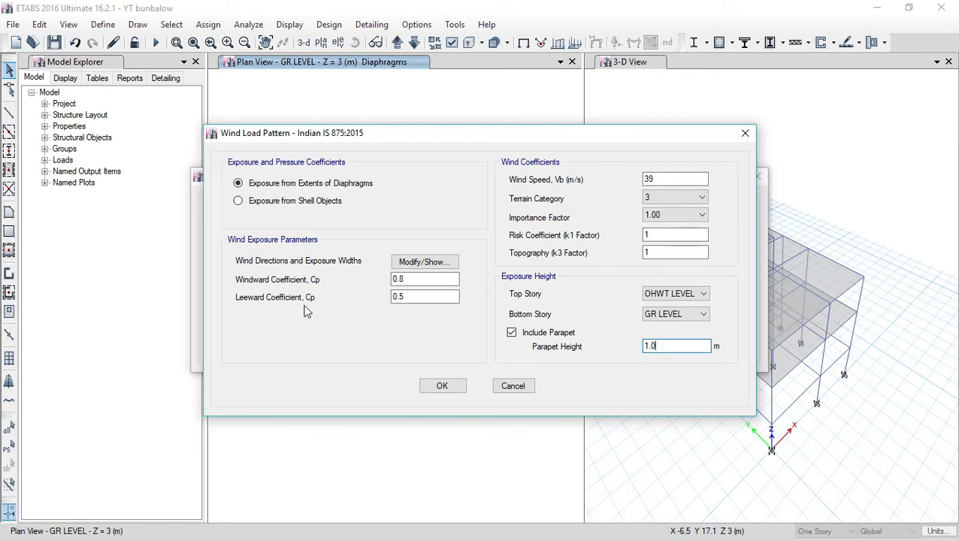
Step: Restrict the WLx wind exposure direction angles to 0 degrees and accept its wind load settings
{"action": "left_click", "coordinate": [414, 280]}
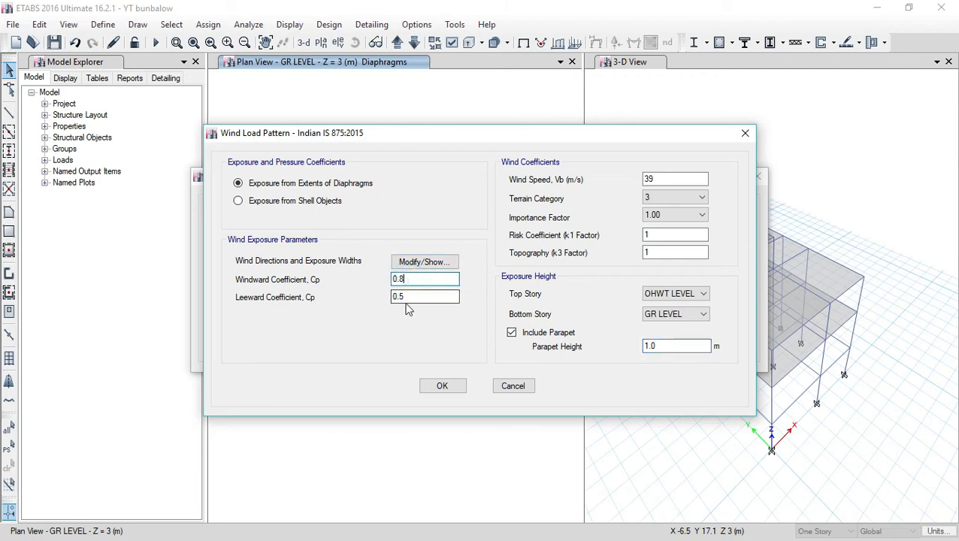
{"action": "left_click", "coordinate": [422, 260]}
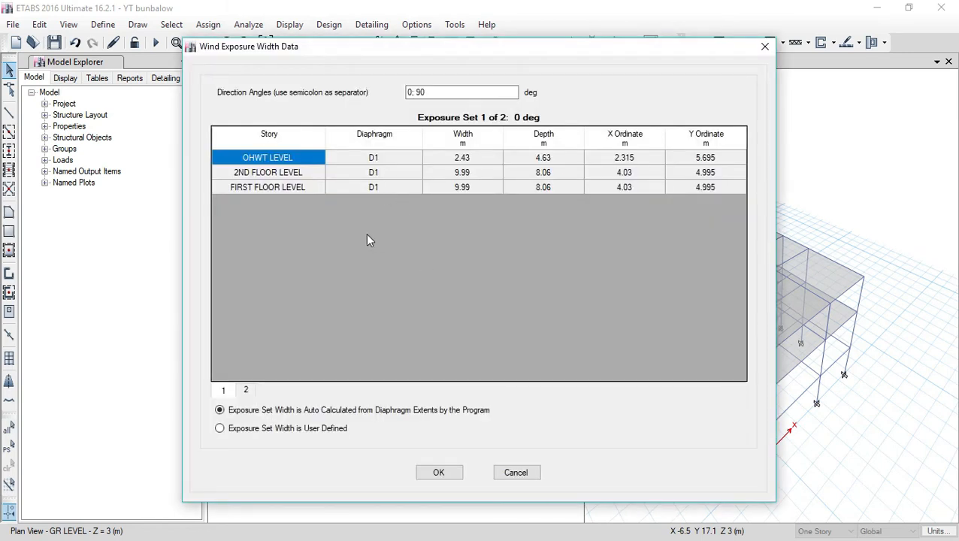
{"action": "left_click", "coordinate": [439, 90]}
{"action": "key", "text": "BackSpace"}
{"action": "key", "text": "BackSpace"}
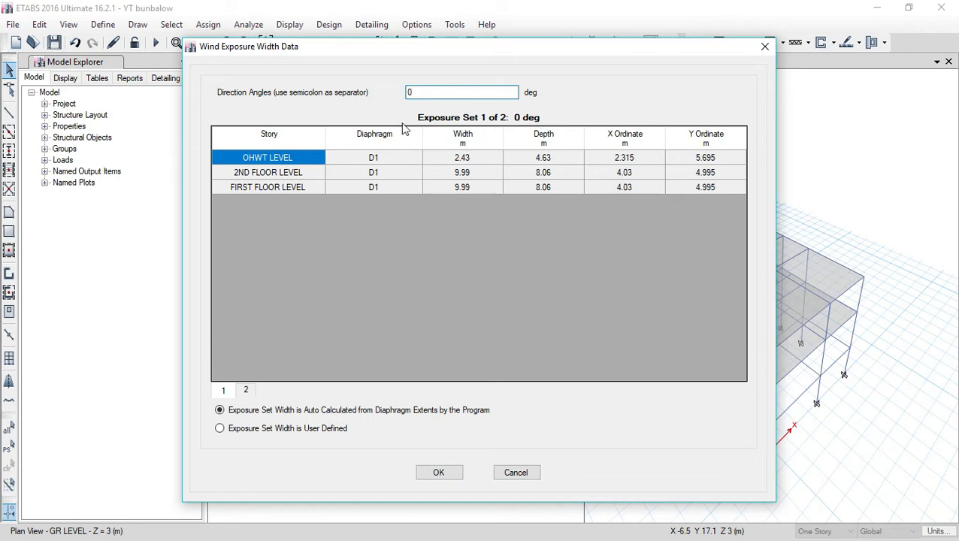
{"action": "left_click", "coordinate": [439, 472]}
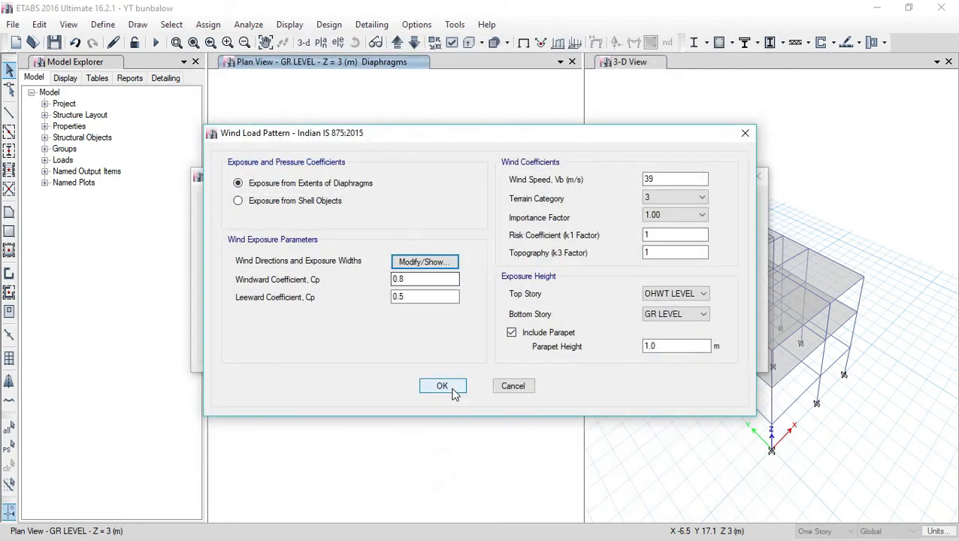
{"action": "left_click", "coordinate": [443, 386]}
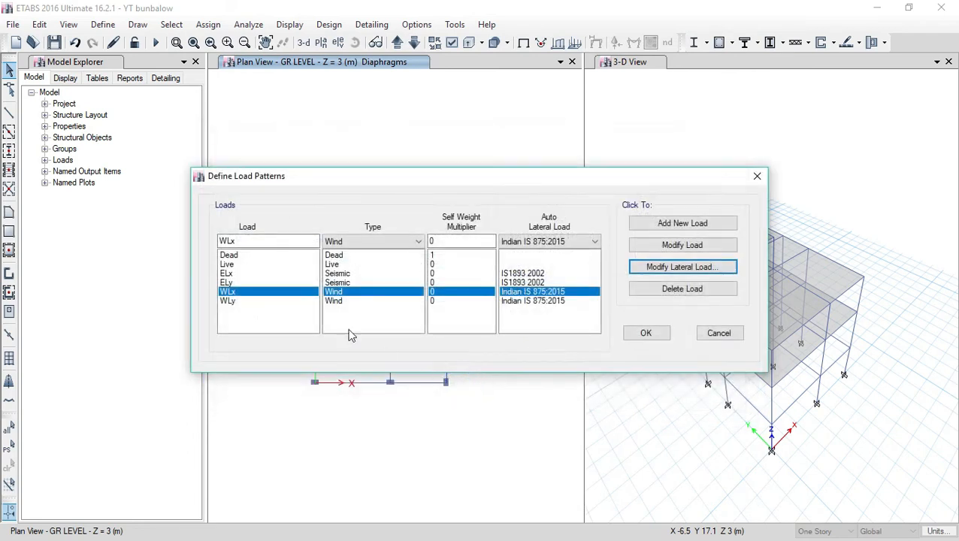
Step: Open the WLy lateral load settings and restrict its wind exposure direction angles to 90 degrees
{"action": "left_click", "coordinate": [234, 304]}
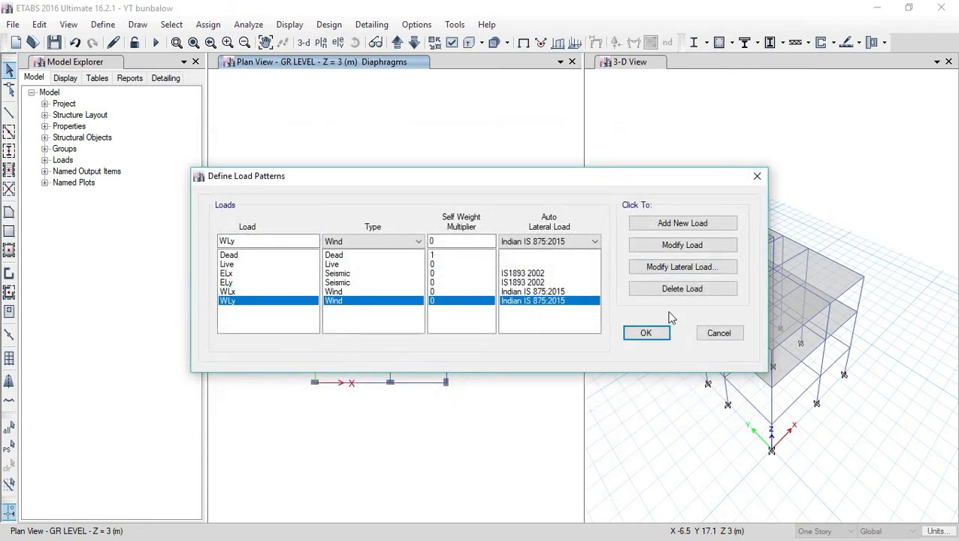
{"action": "left_click", "coordinate": [687, 269]}
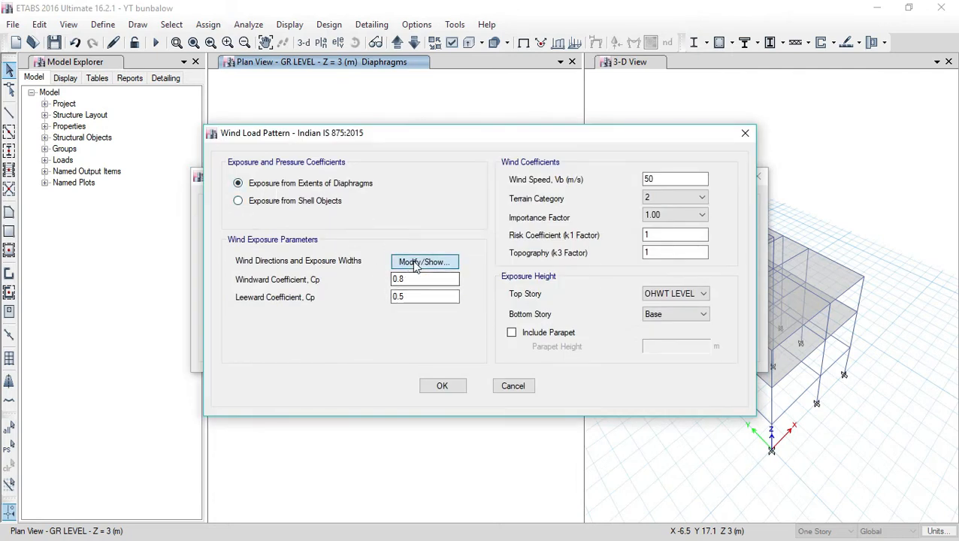
{"action": "left_click", "coordinate": [422, 261]}
{"action": "left_click", "coordinate": [429, 93]}
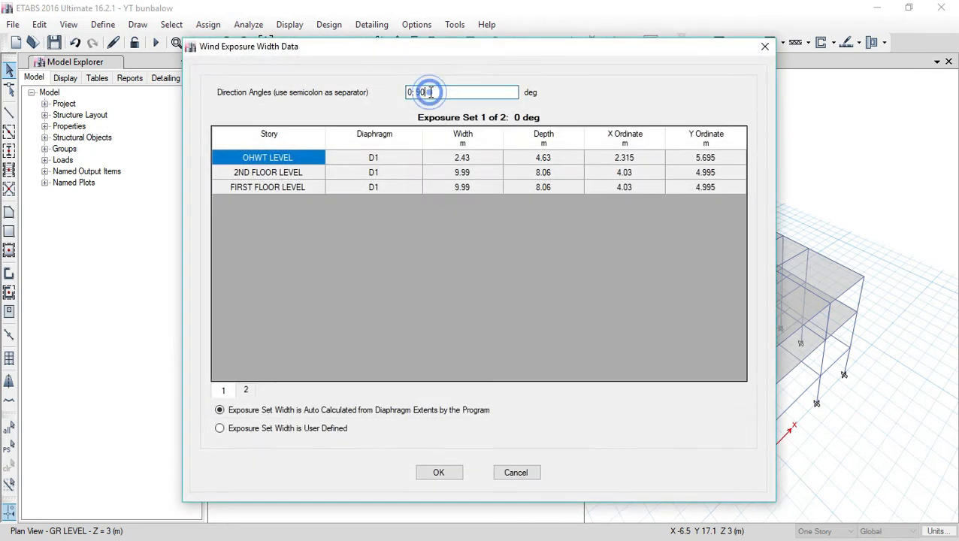
{"action": "key", "text": "BackSpace"}
{"action": "key", "text": "BackSpace"}
{"action": "key", "text": "BackSpace"}
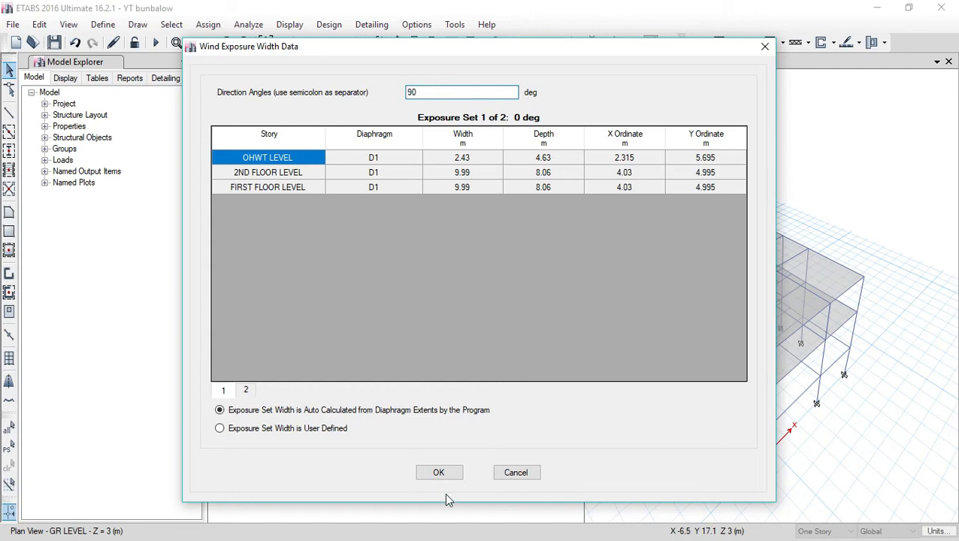
{"action": "left_click", "coordinate": [439, 475]}
Step: Set the WLy wind coefficients to a wind speed of 39 m/s and terrain category 3
{"action": "double_click", "coordinate": [663, 178]}
{"action": "type", "text": "39"}
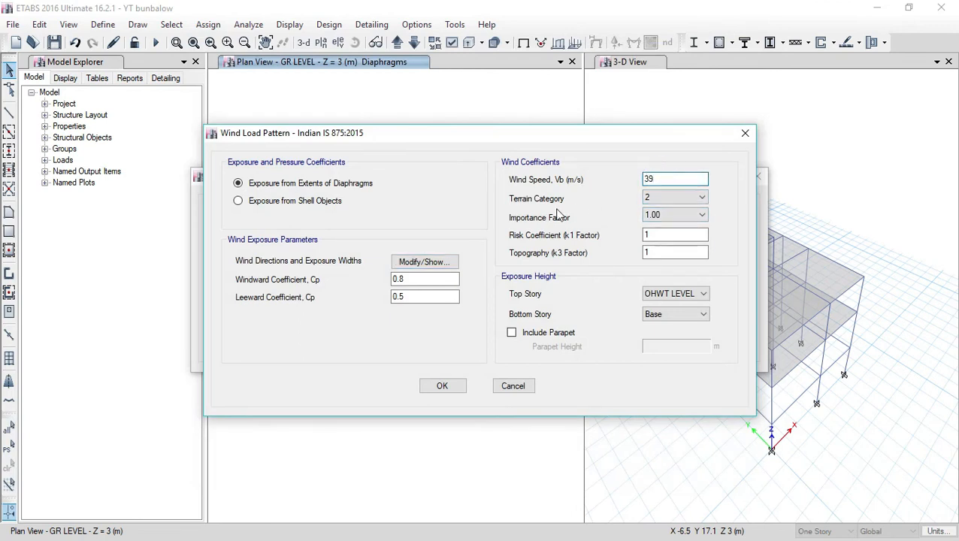
{"action": "left_click", "coordinate": [701, 197]}
{"action": "left_click", "coordinate": [657, 229]}
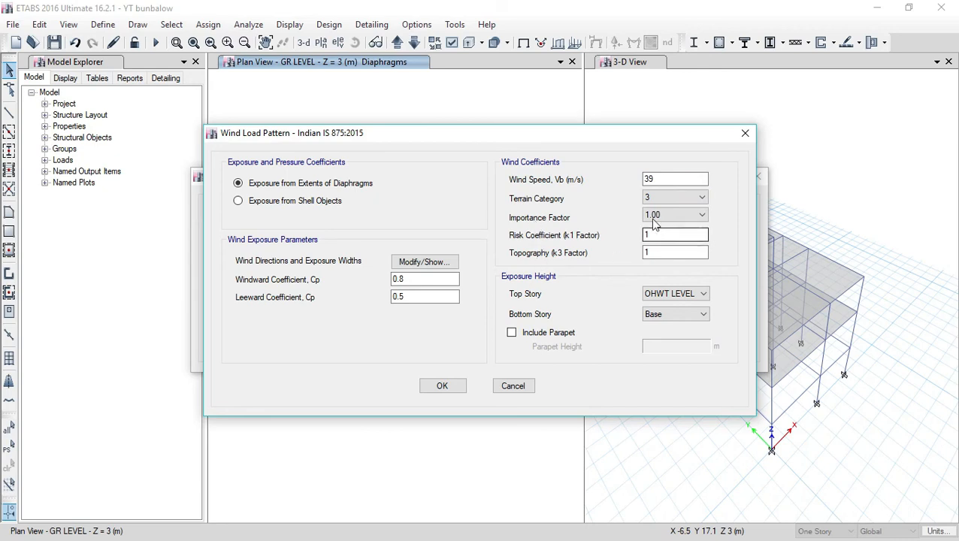
Step: Set the WLy exposure height's bottom story to GR LEVEL with a 1.0 m parapet, and accept the load pattern definitions
{"action": "left_click", "coordinate": [702, 314]}
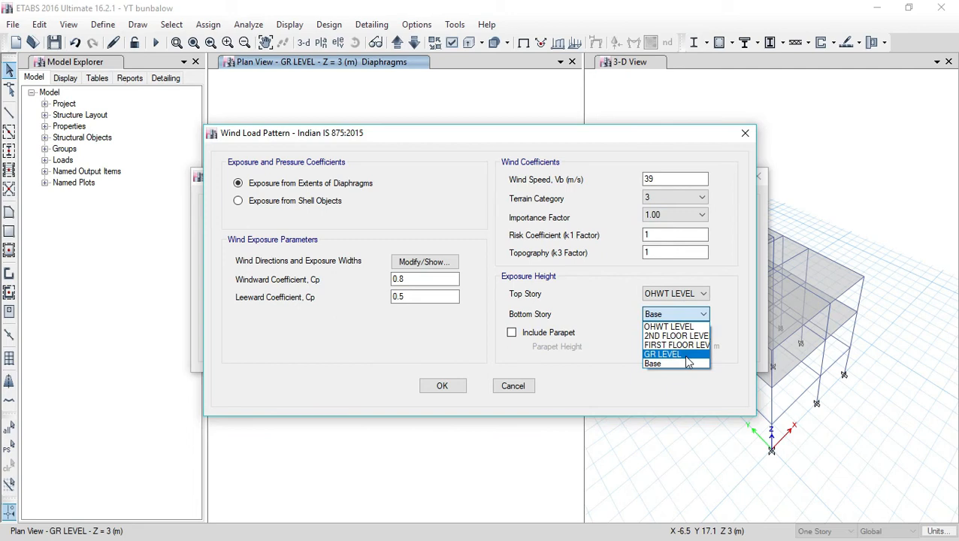
{"action": "left_click", "coordinate": [688, 356]}
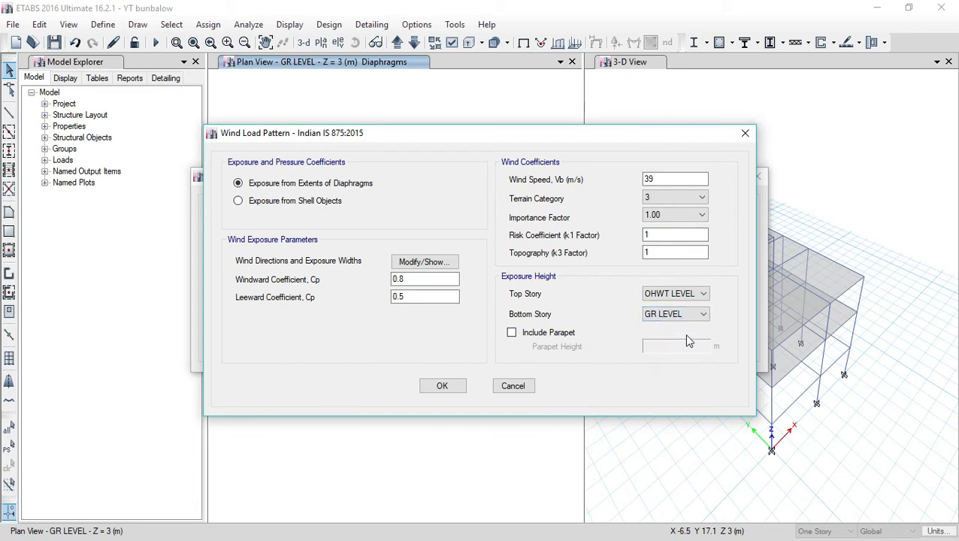
{"action": "left_click", "coordinate": [510, 334]}
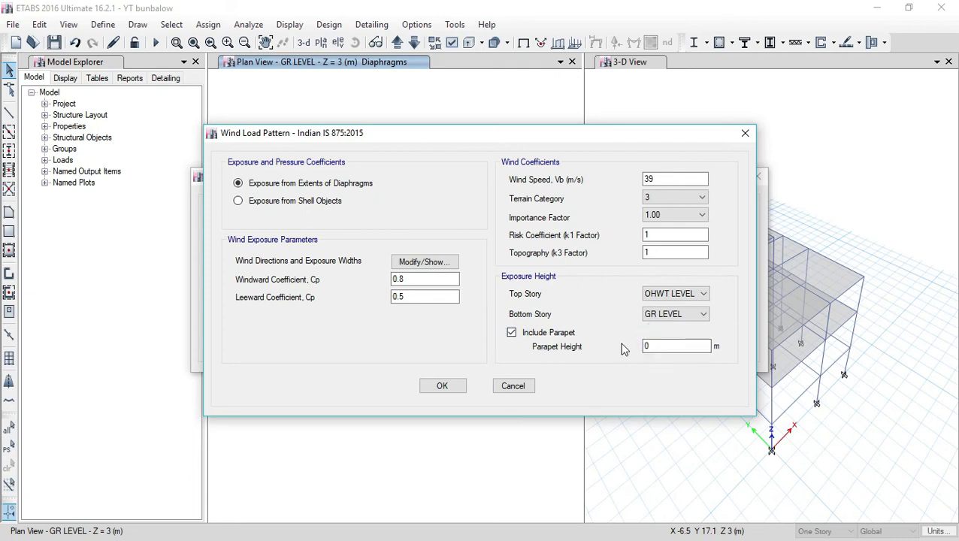
{"action": "double_click", "coordinate": [653, 345]}
{"action": "type", "text": "1.0"}
{"action": "left_click", "coordinate": [446, 333]}
{"action": "left_click", "coordinate": [449, 387]}
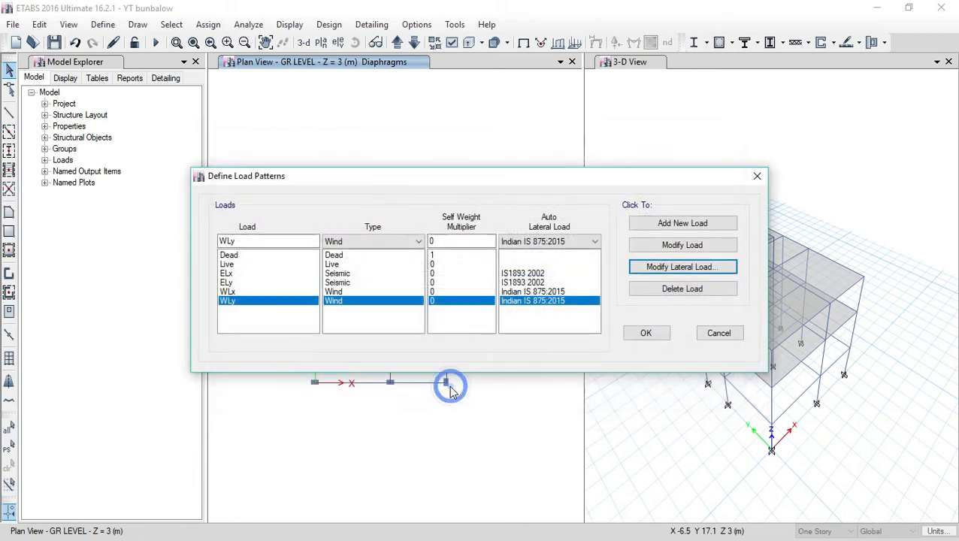
{"action": "left_click", "coordinate": [653, 338]}
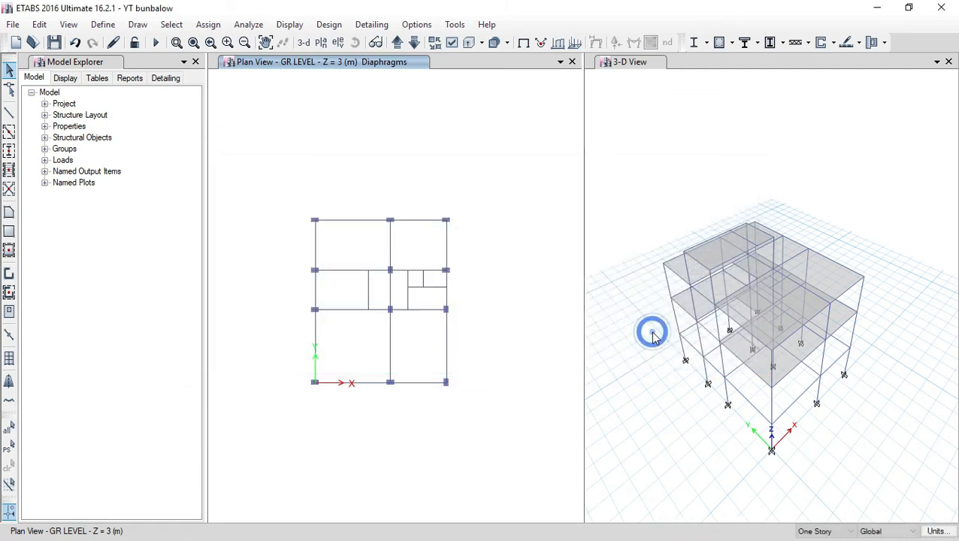
Step: Review the load cases and their types for the dead, live, seismic and wind loads
{"action": "left_click", "coordinate": [103, 25]}
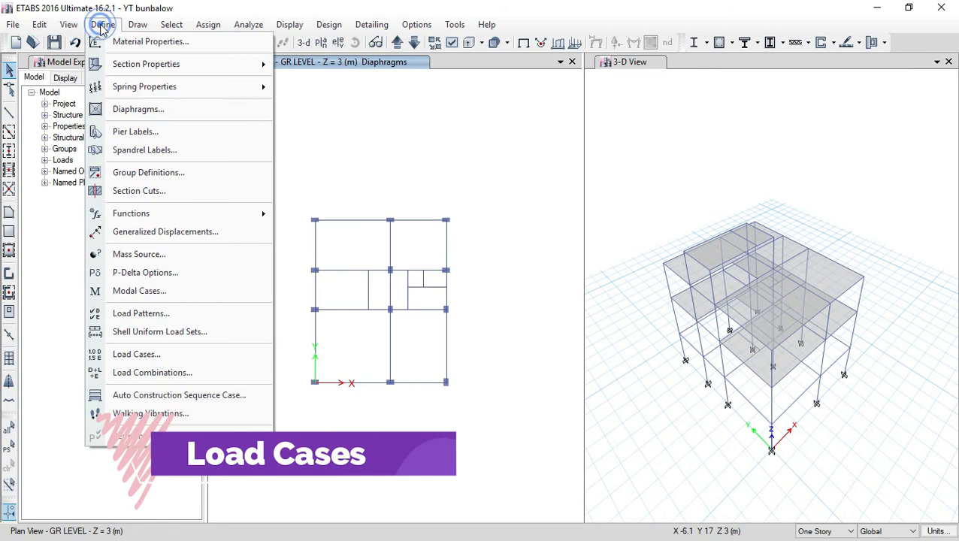
{"action": "left_click", "coordinate": [135, 354]}
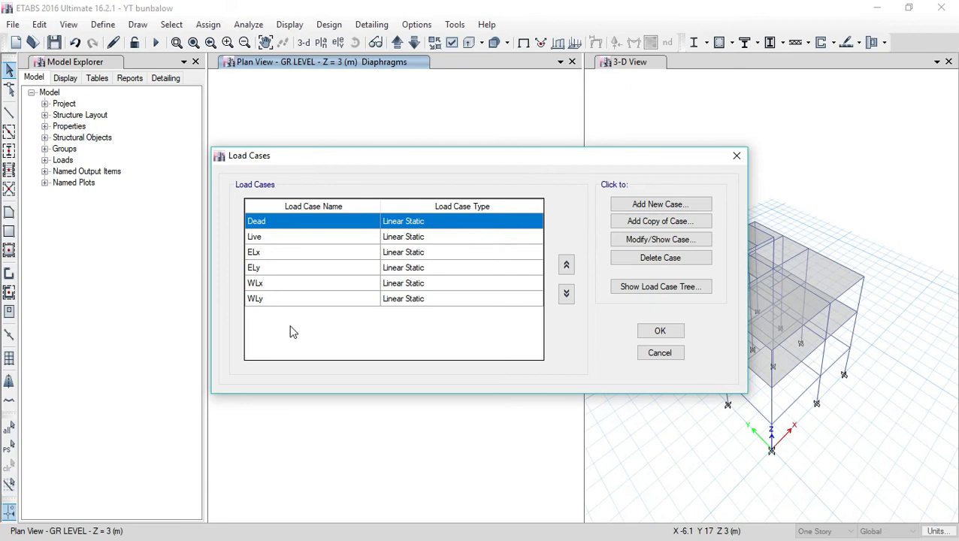
{"action": "left_click", "coordinate": [675, 333]}
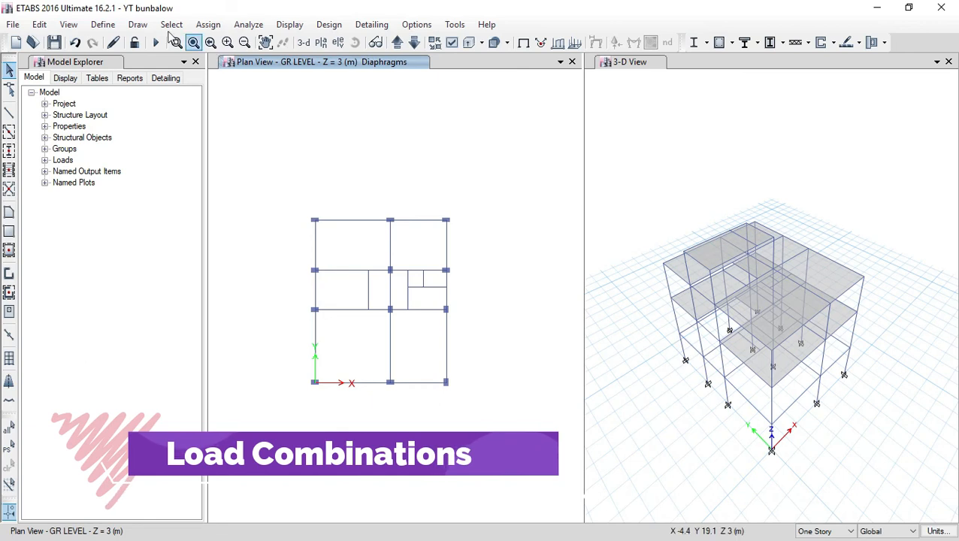
{"action": "left_click", "coordinate": [103, 25]}
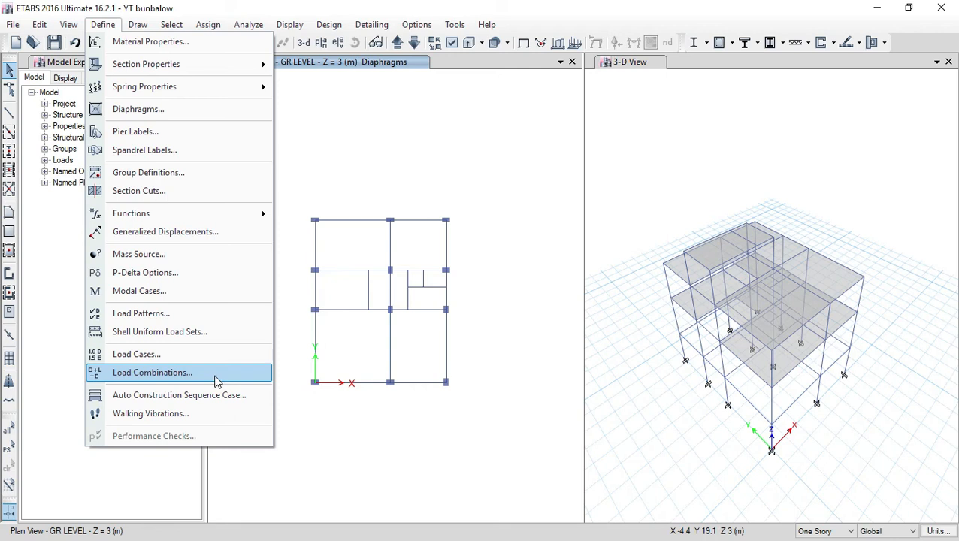
{"action": "key", "text": "Escape"}
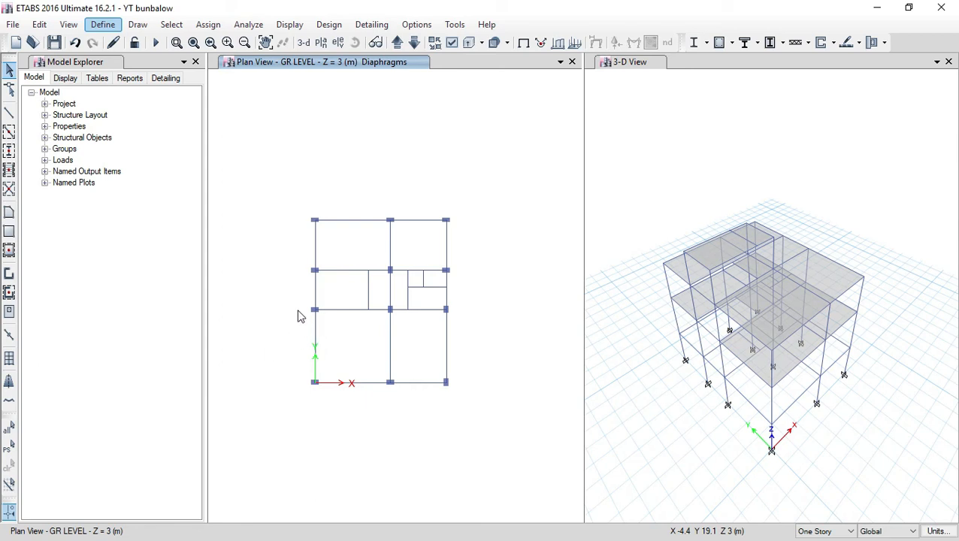
{"action": "left_click", "coordinate": [103, 25]}
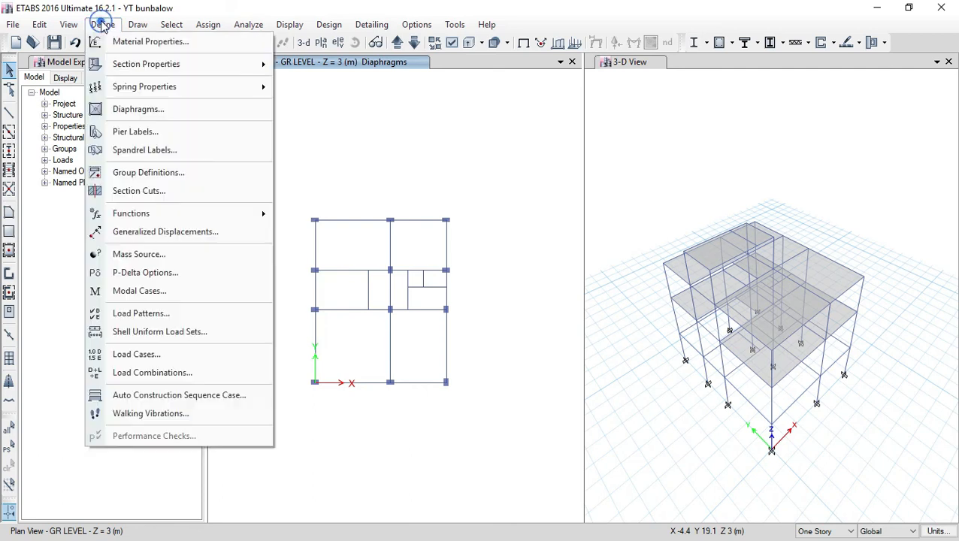
{"action": "left_click", "coordinate": [155, 315]}
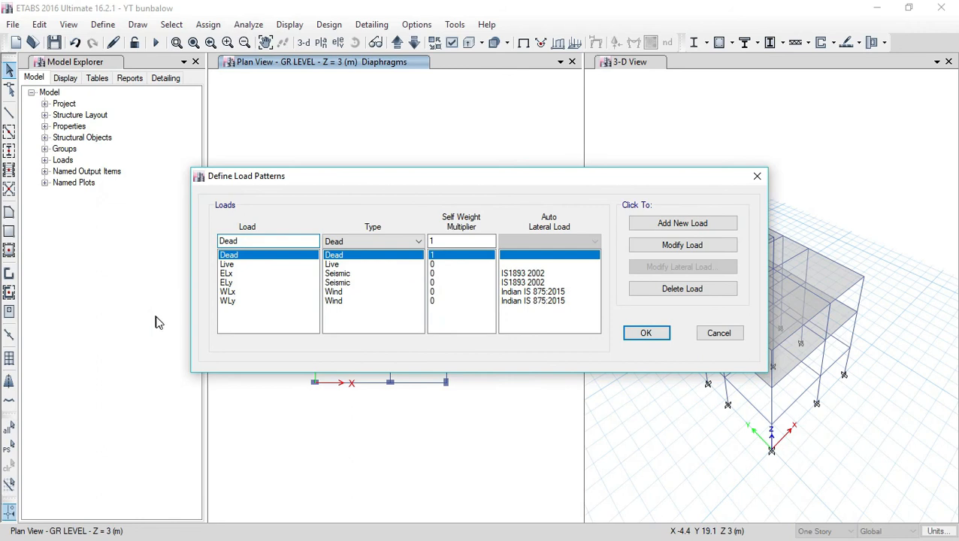
{"action": "double_click", "coordinate": [258, 240]}
{"action": "type", "text": "dsd"}
{"action": "left_click", "coordinate": [395, 241]}
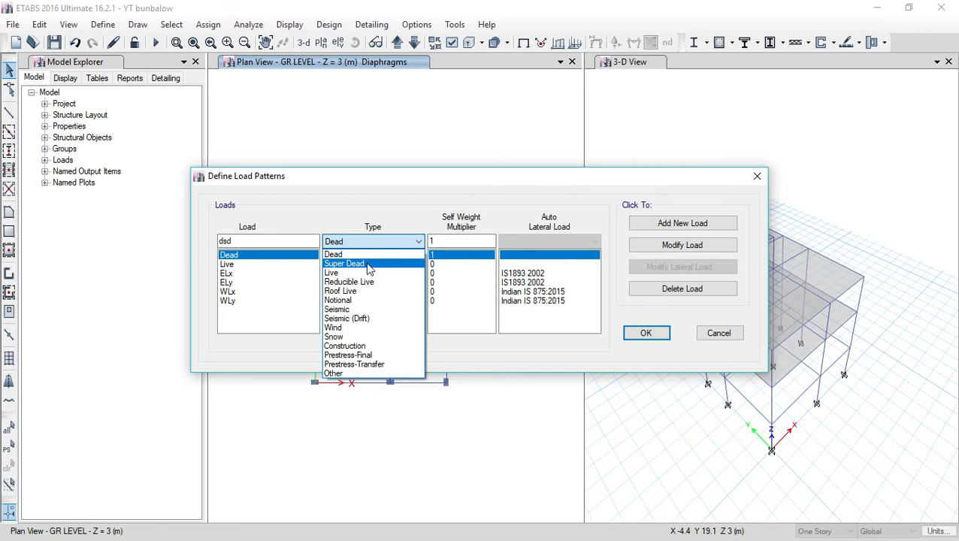
{"action": "key", "text": "Escape"}
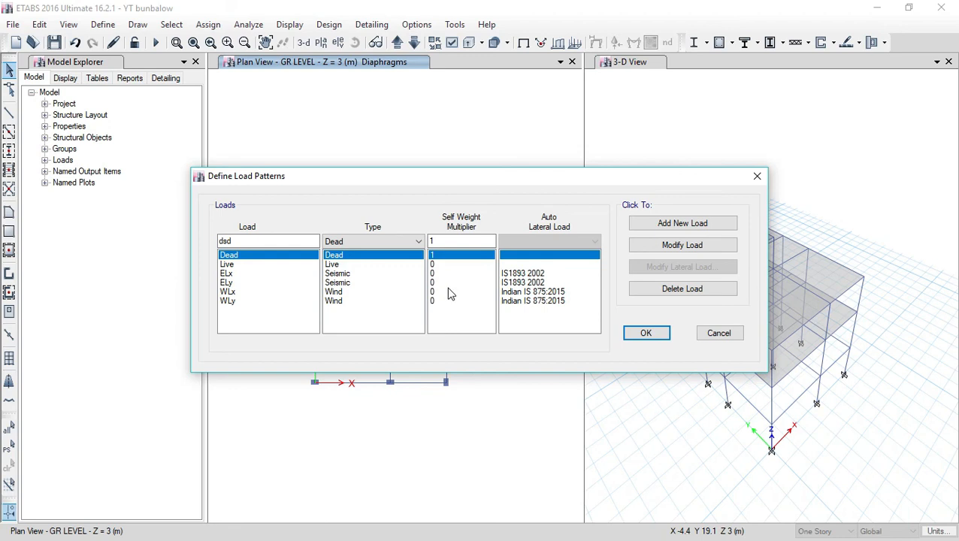
{"action": "left_click", "coordinate": [719, 334]}
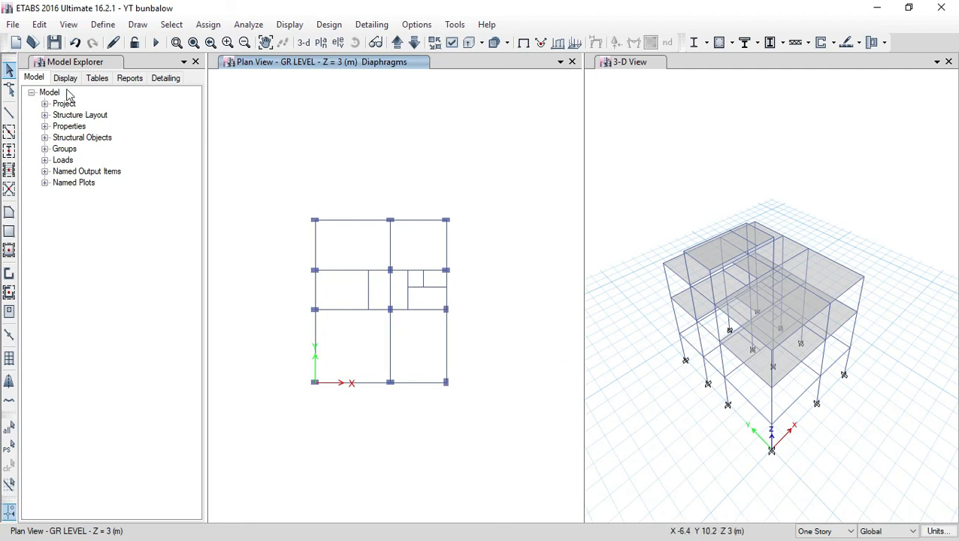
Step: Review the defined load patterns with their types, self-weight multipliers and auto lateral load codes
{"action": "left_click", "coordinate": [103, 24]}
{"action": "left_click", "coordinate": [185, 314]}
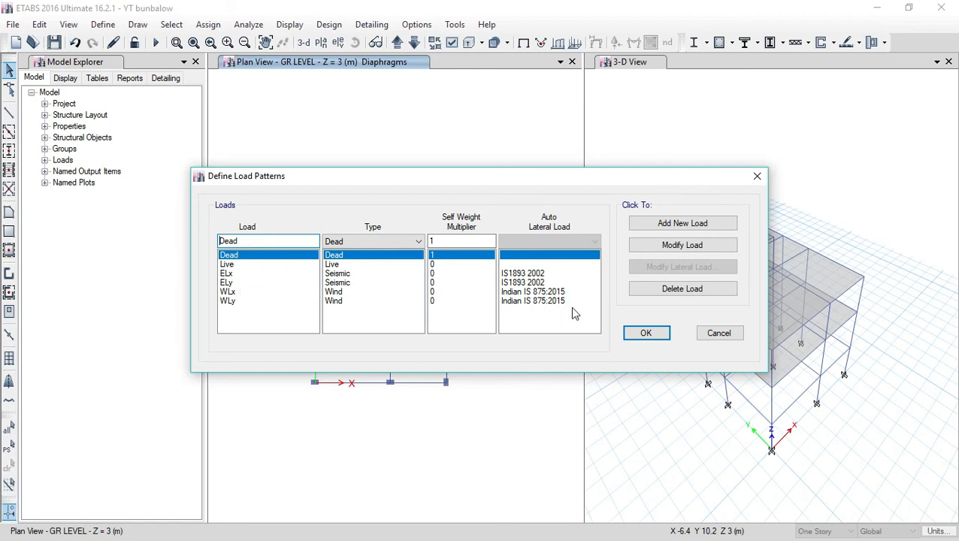
{"action": "left_click", "coordinate": [709, 335]}
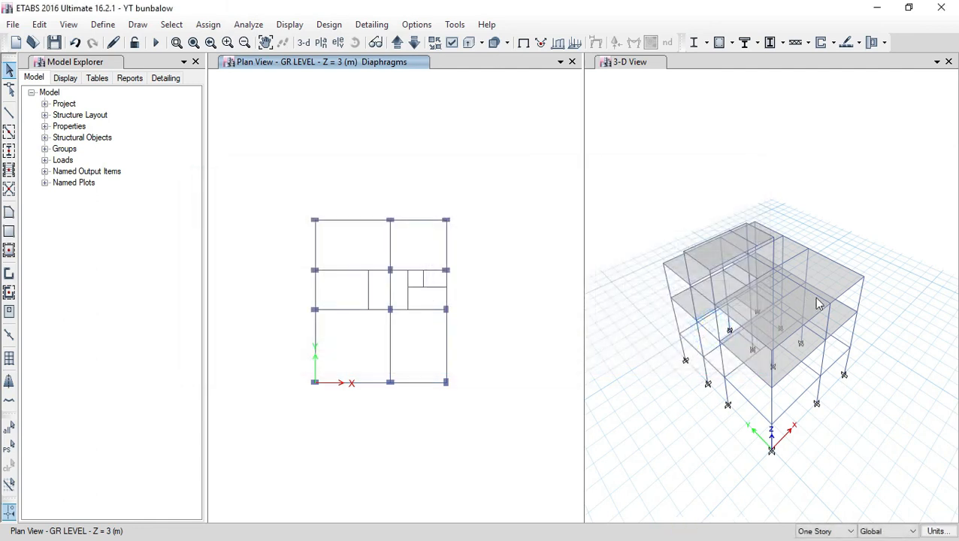
{"action": "scroll", "coordinate": [821, 309], "scroll_direction": "up", "scroll_amount": 5}
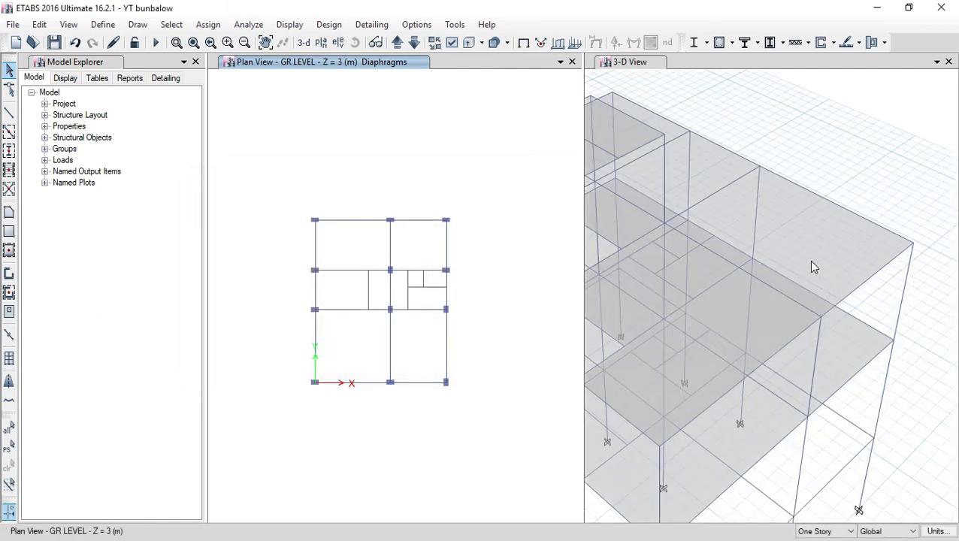
{"action": "scroll", "coordinate": [827, 222], "scroll_direction": "down", "scroll_amount": 5}
{"action": "scroll", "coordinate": [843, 230], "scroll_direction": "up", "scroll_amount": 5}
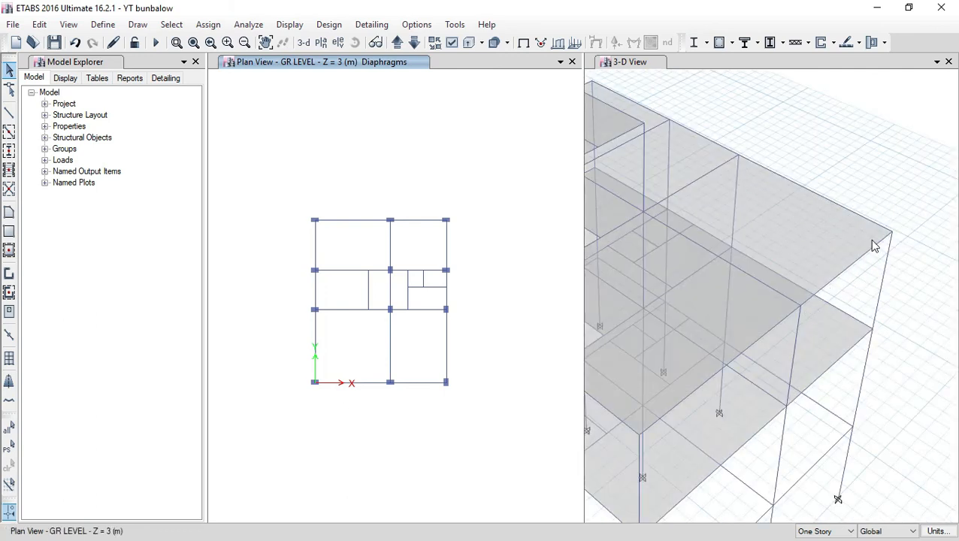
{"action": "scroll", "coordinate": [800, 245], "scroll_direction": "down", "scroll_amount": 5}
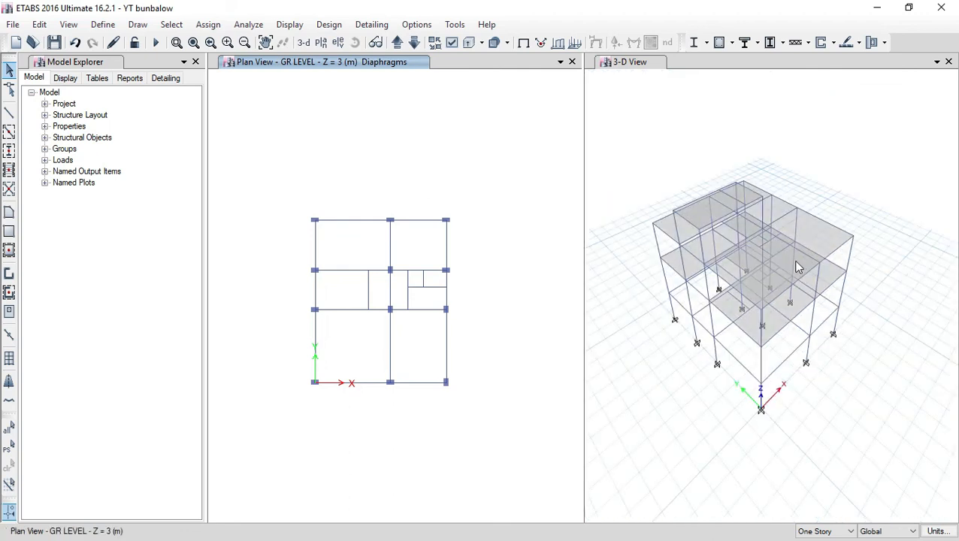